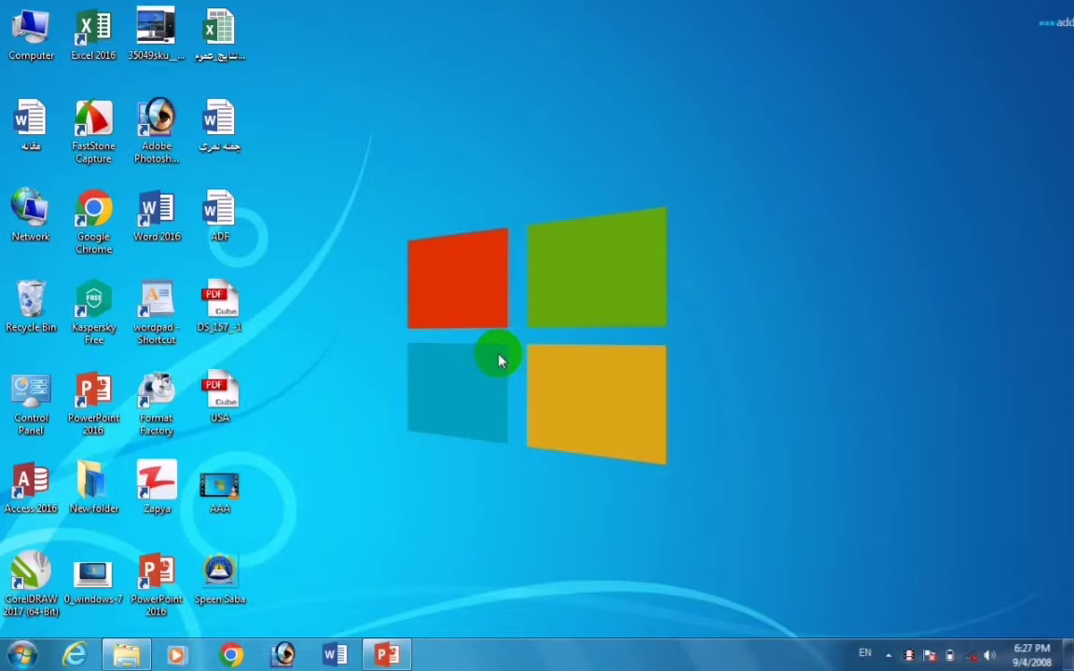
- Refresh the desktop twice
{"action": "right_click", "coordinate": [682, 152]}
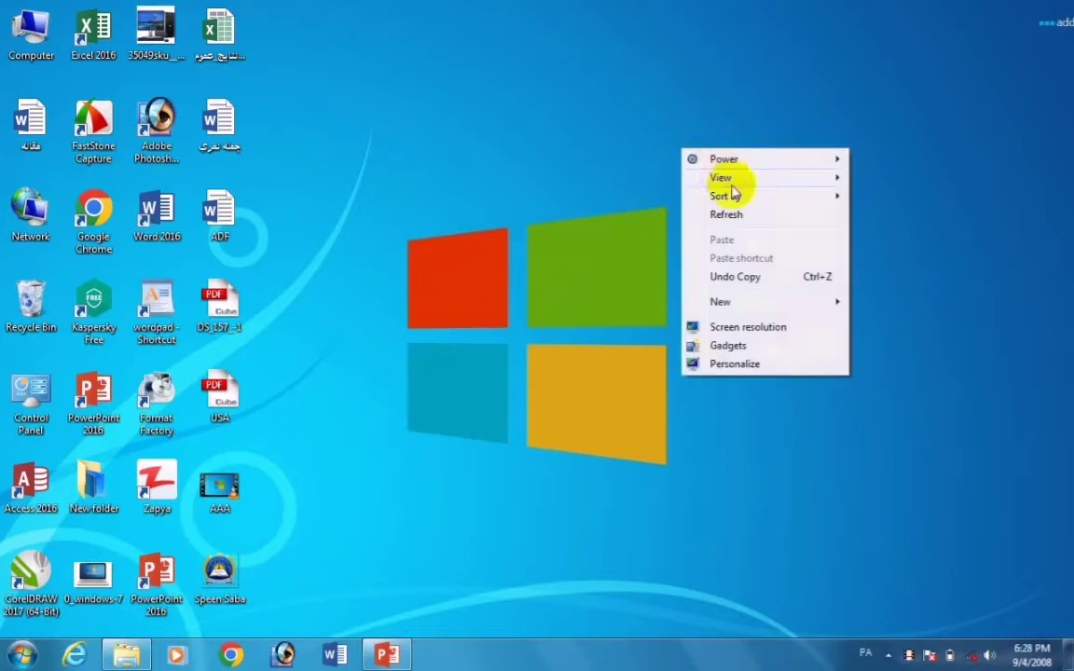
{"action": "left_click", "coordinate": [722, 215]}
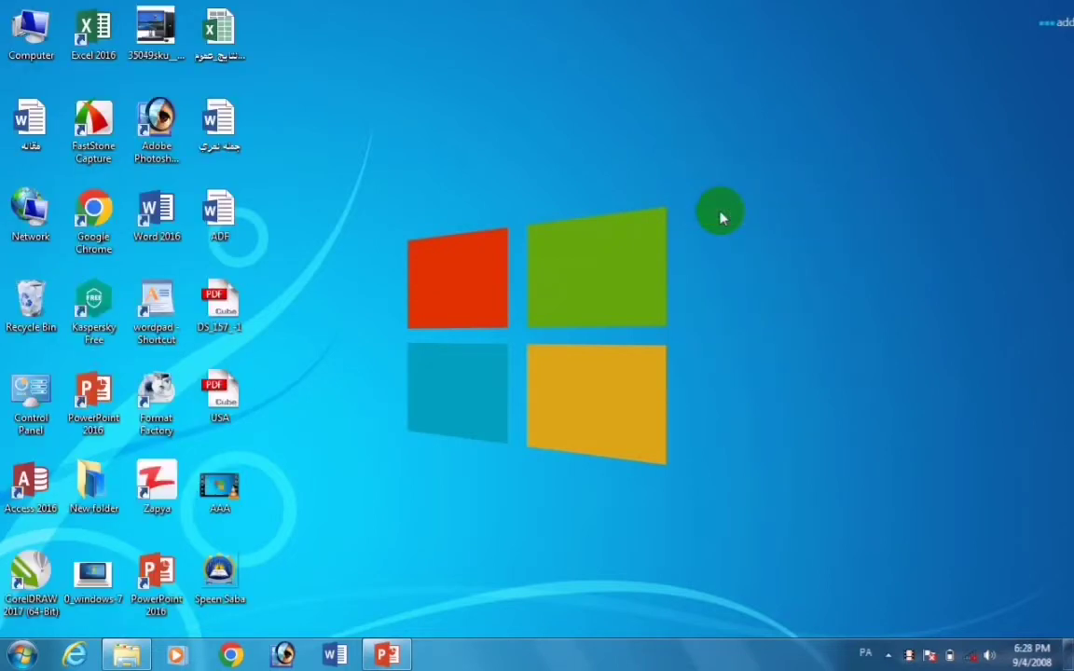
{"action": "right_click", "coordinate": [720, 218]}
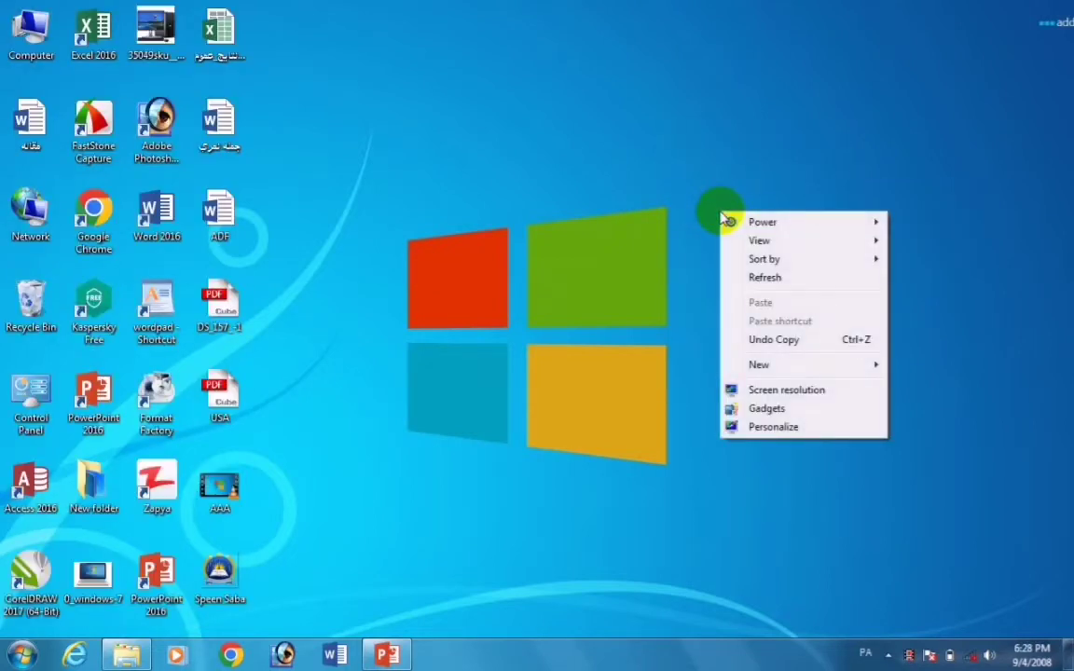
{"action": "left_click", "coordinate": [774, 279]}
- Examine the power commands and icon view options available for the desktop, including Lock, Sign out, Sleep, Hibernate and Restart
{"action": "right_click", "coordinate": [700, 130]}
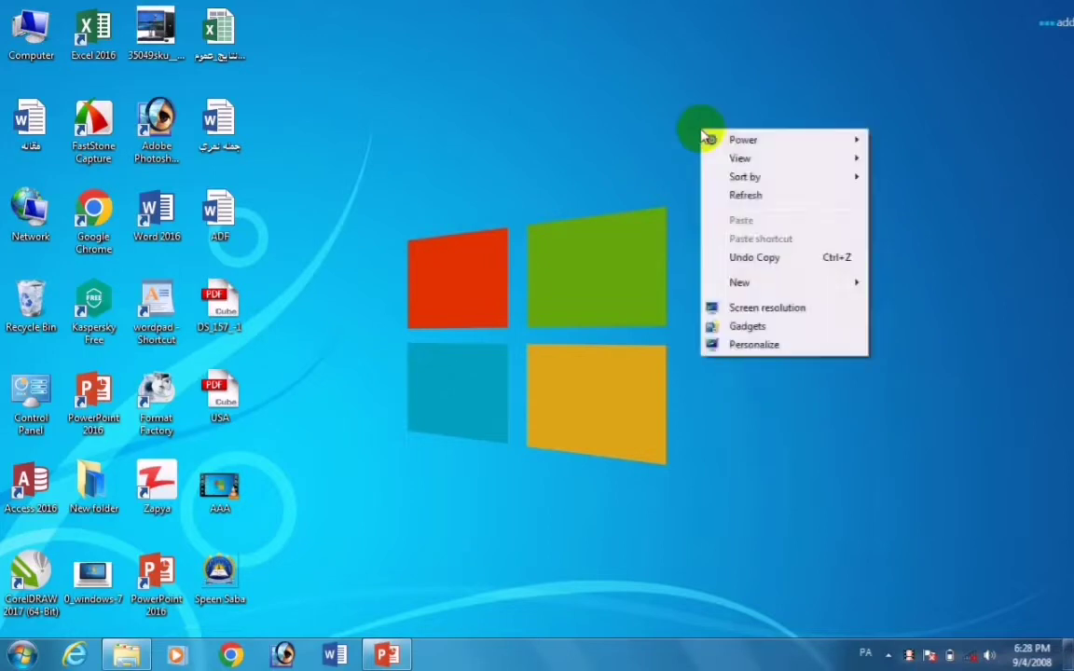
{"action": "right_click", "coordinate": [589, 98]}
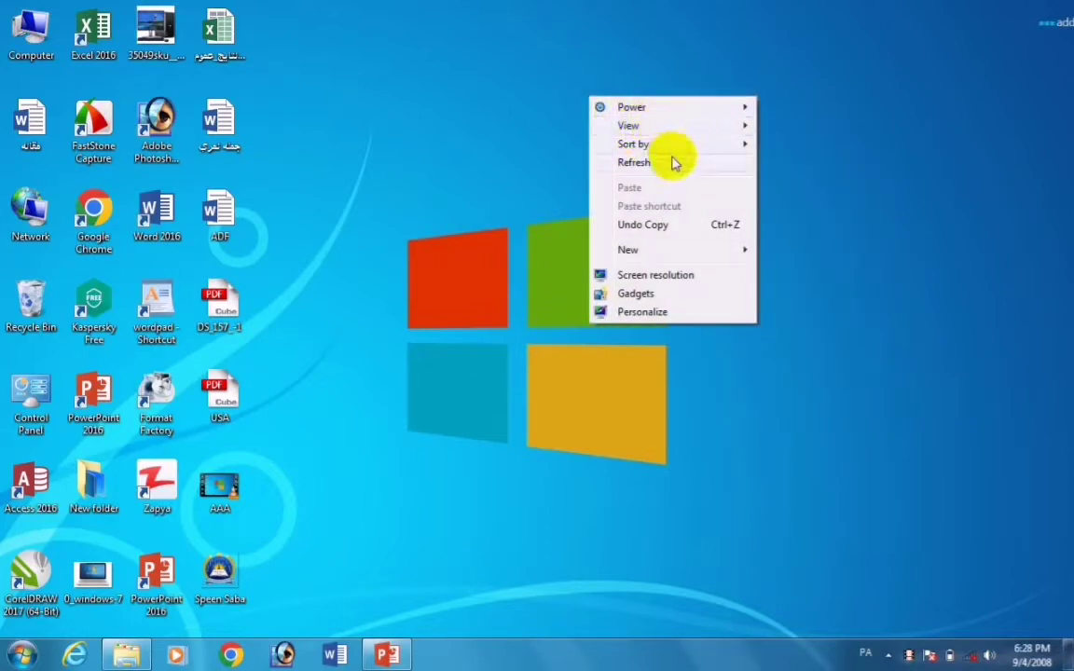
{"action": "mouse_move", "coordinate": [630, 108]}
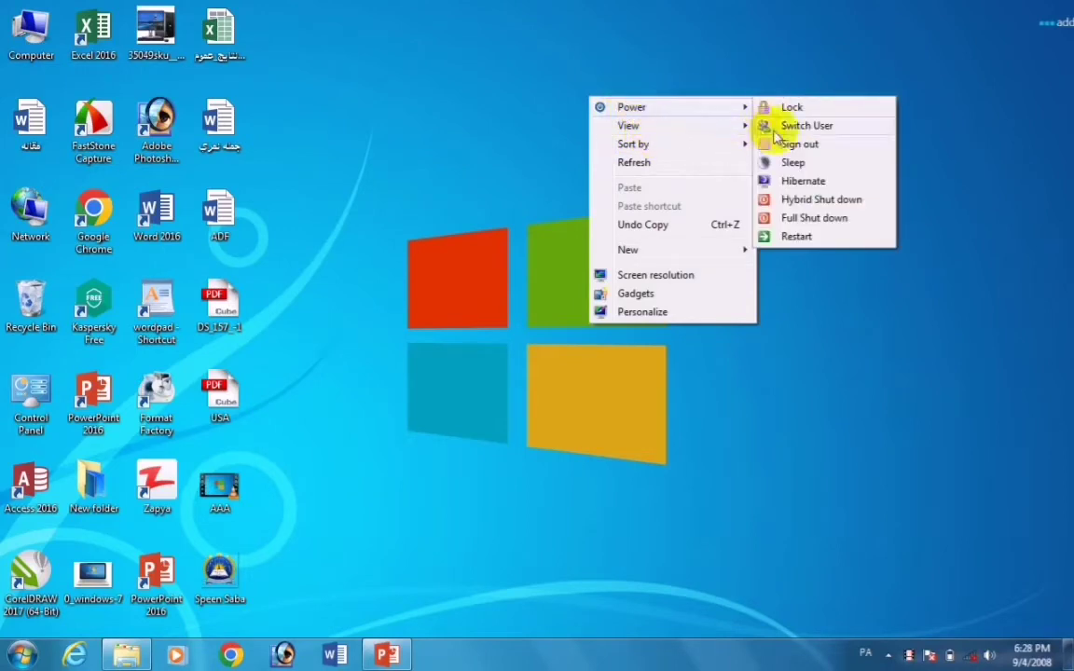
{"action": "left_click", "coordinate": [704, 82]}
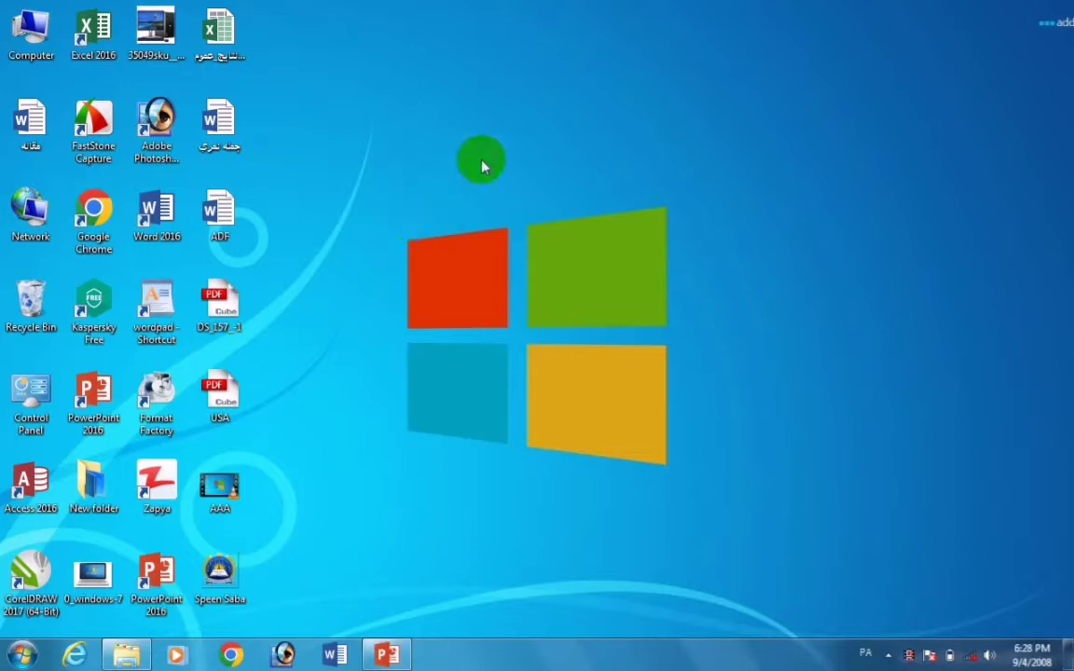
{"action": "right_click", "coordinate": [620, 115]}
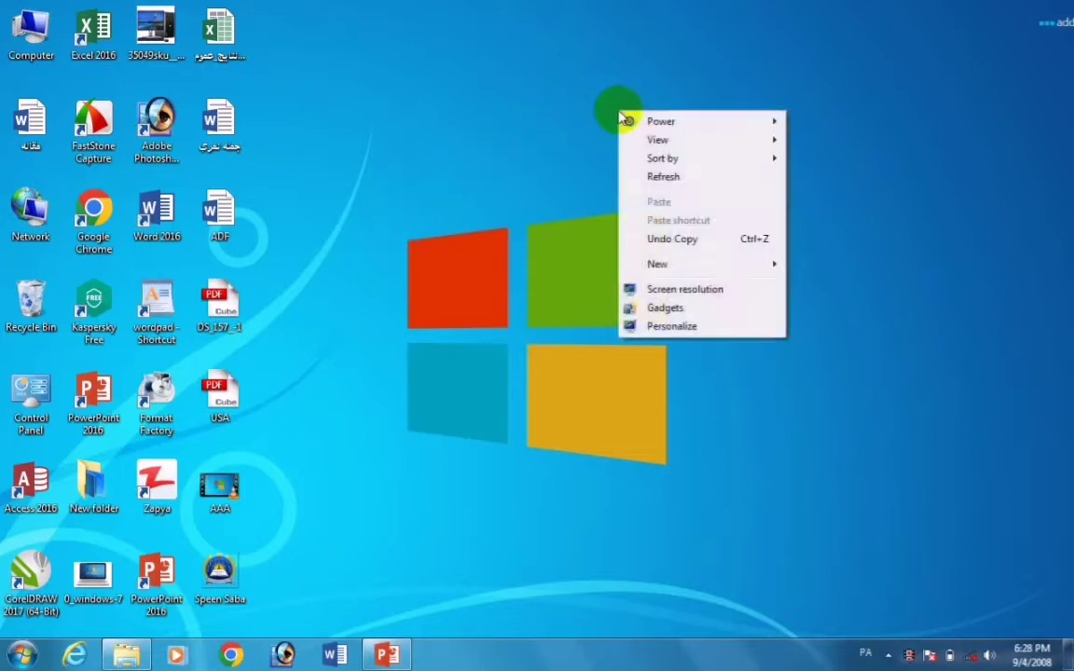
{"action": "mouse_move", "coordinate": [667, 142]}
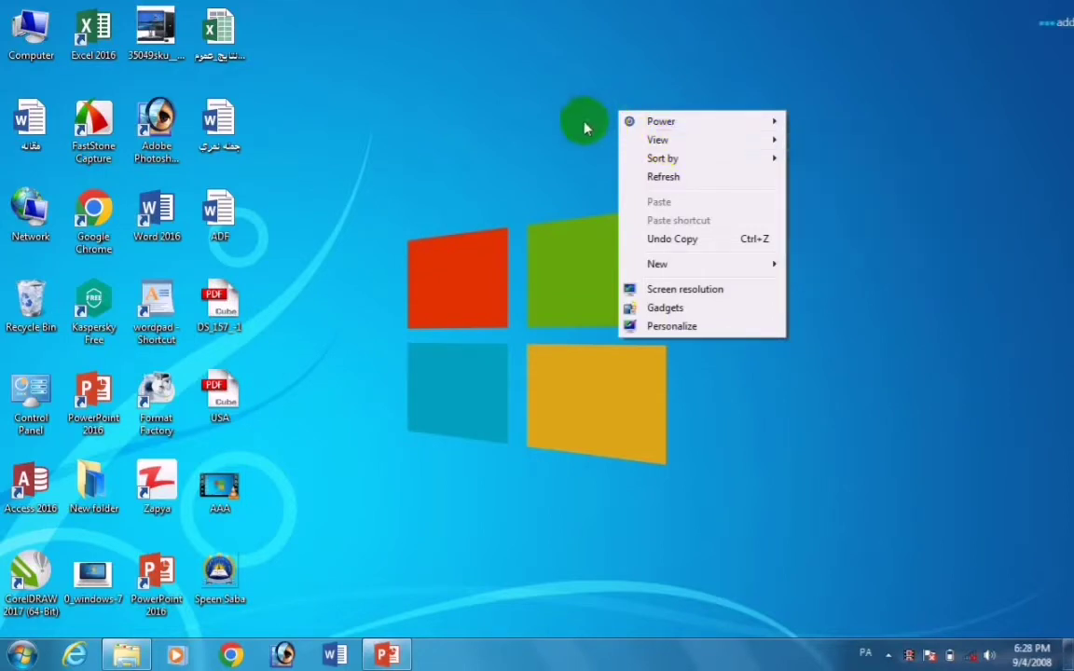
{"action": "mouse_move", "coordinate": [738, 147]}
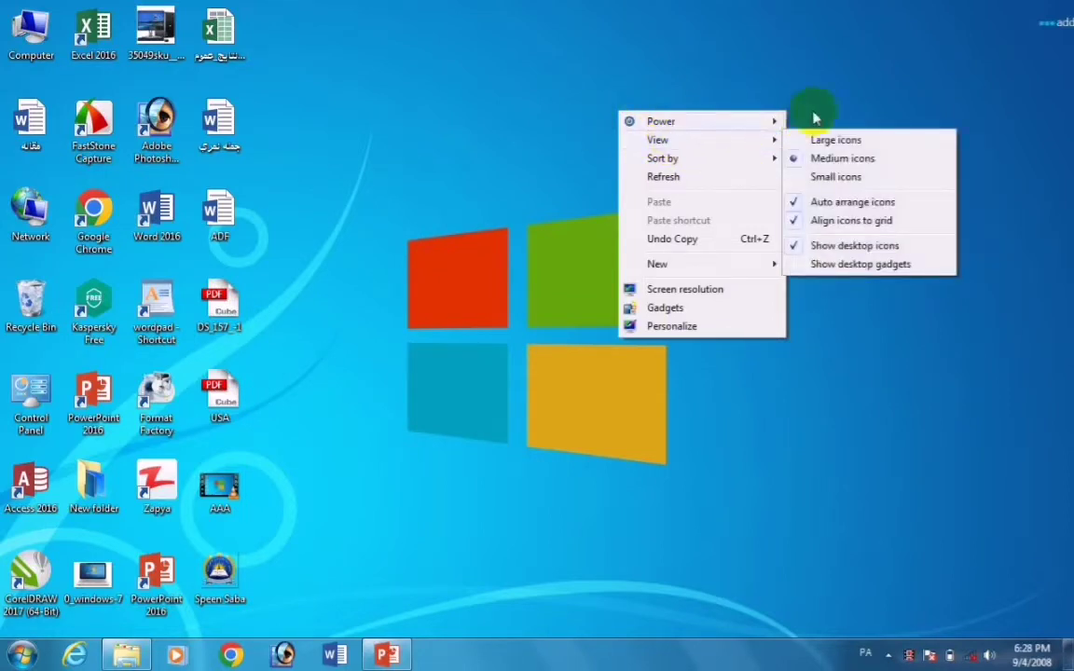
{"action": "mouse_move", "coordinate": [824, 107]}
{"action": "right_click", "coordinate": [757, 56]}
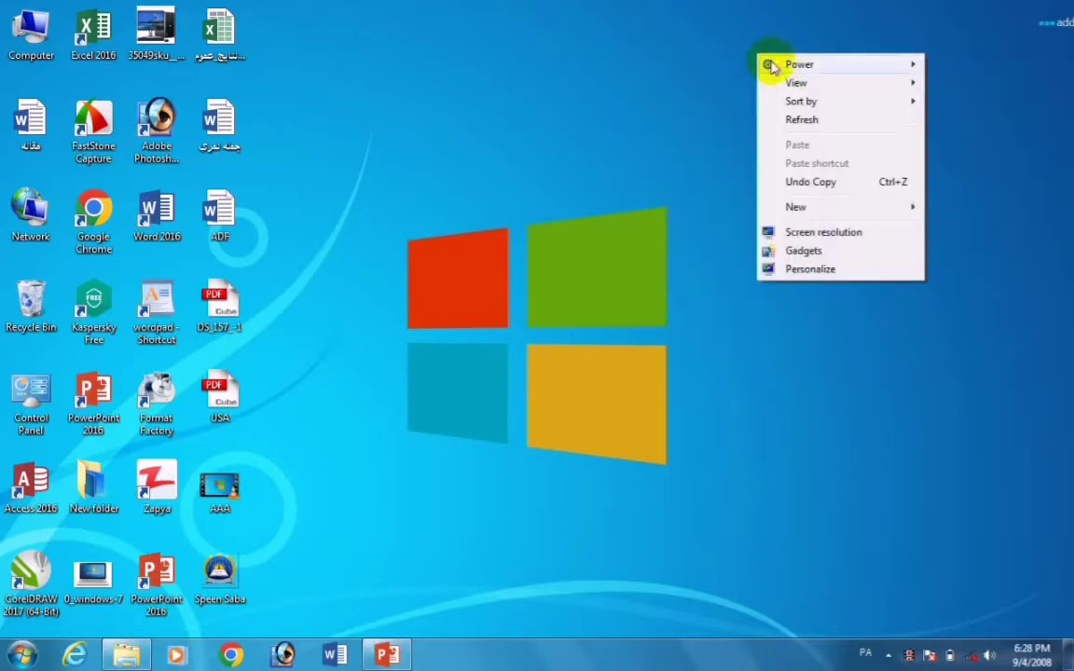
{"action": "mouse_move", "coordinate": [788, 68]}
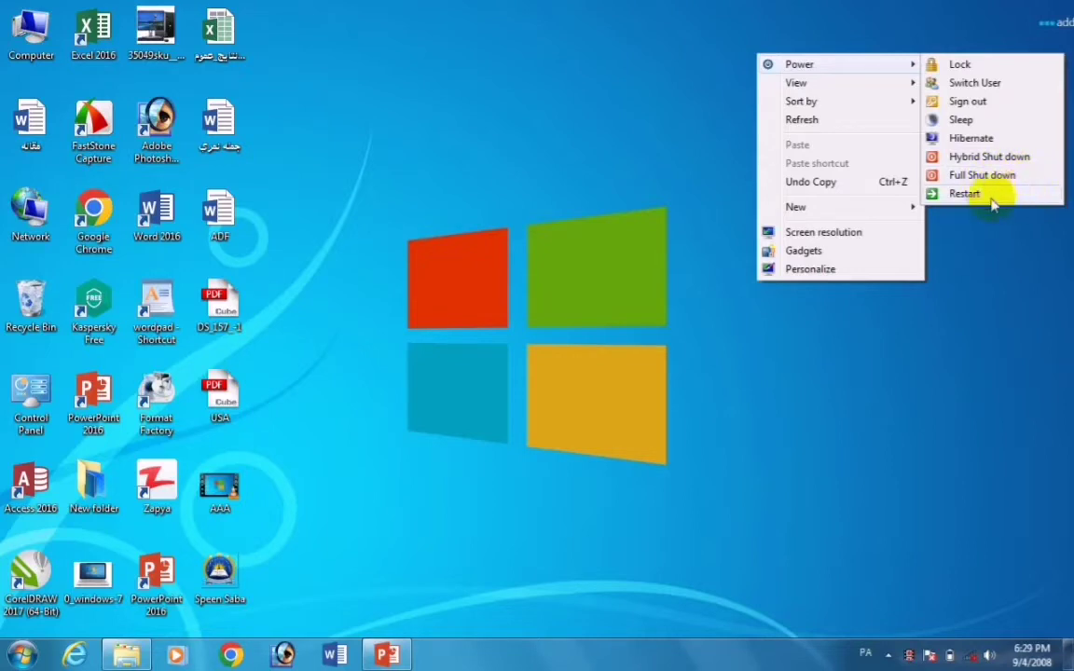
{"action": "left_click", "coordinate": [987, 253]}
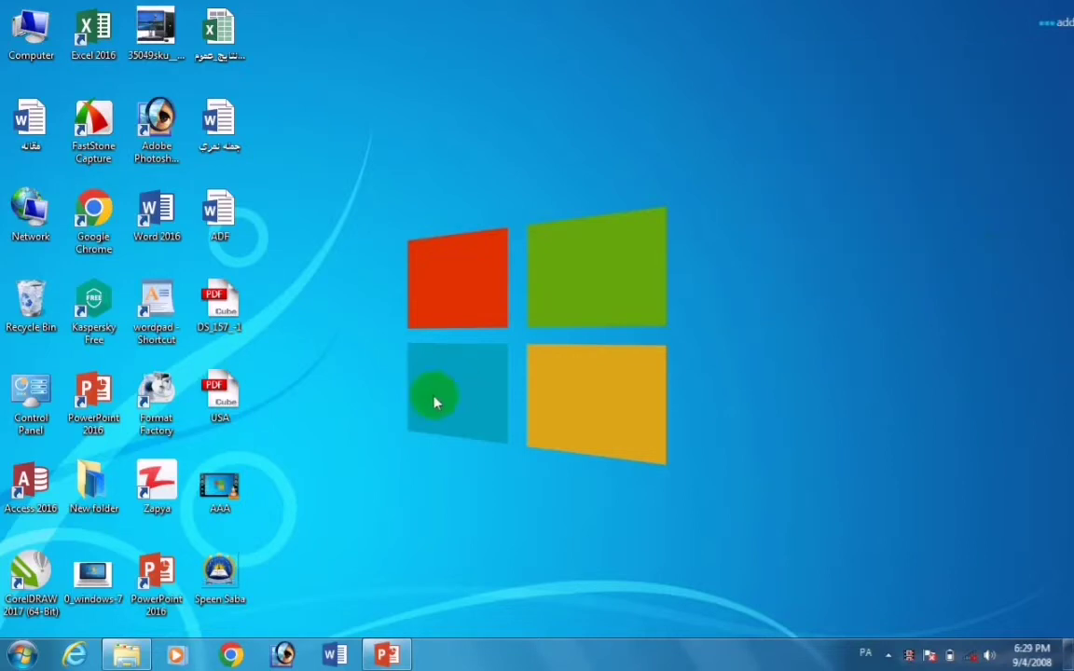
- Examine the alternatives to shutting down that Start offers, such as Switch user, Log off, Restart and Sleep
{"action": "left_click", "coordinate": [21, 656]}
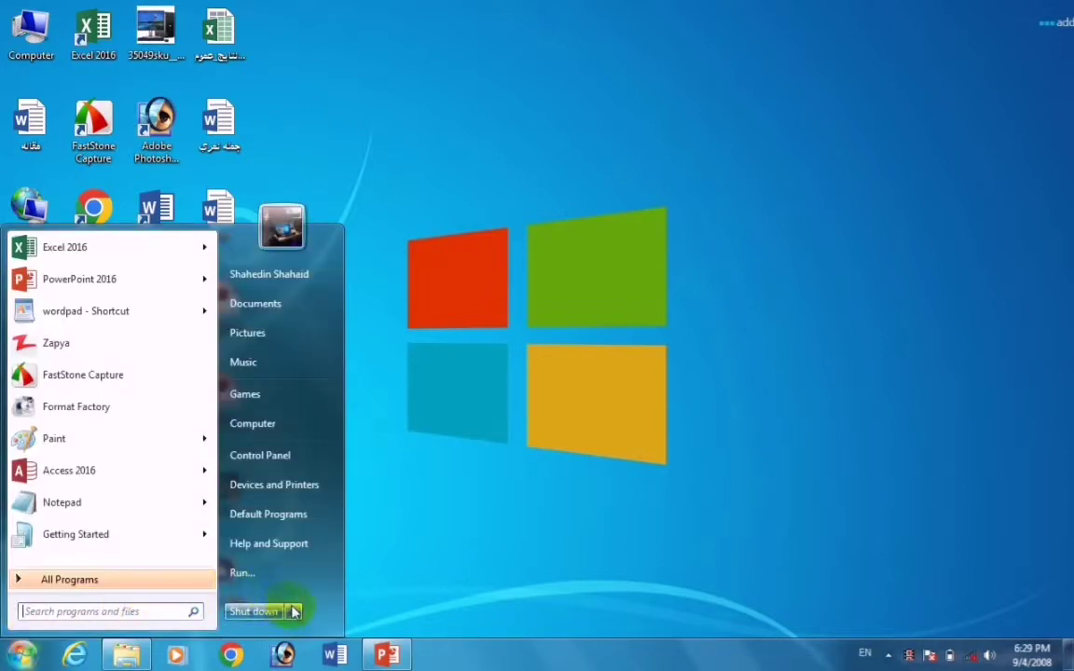
{"action": "mouse_move", "coordinate": [293, 611]}
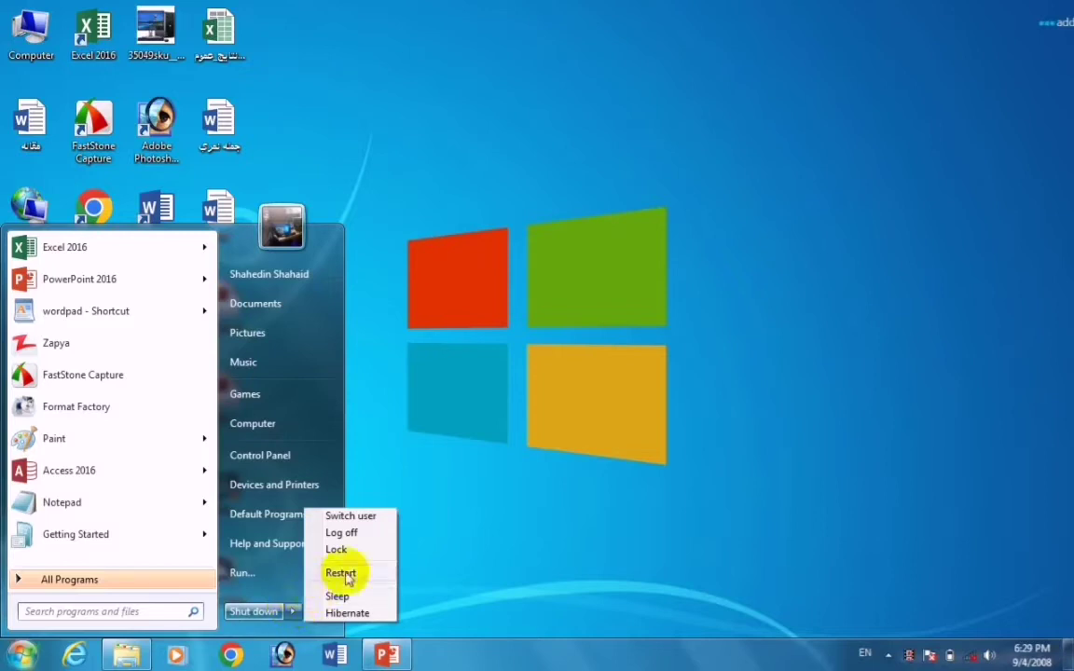
{"action": "left_click", "coordinate": [468, 472]}
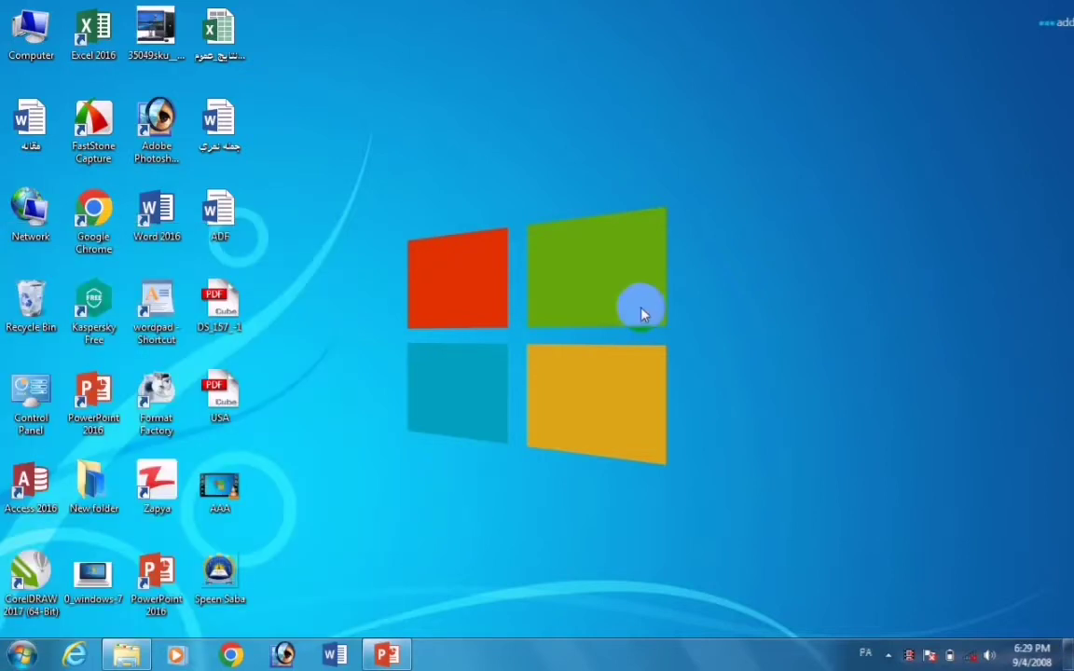
- Review the desktop's icon size and arrangement options without choosing any
{"action": "right_click", "coordinate": [727, 187]}
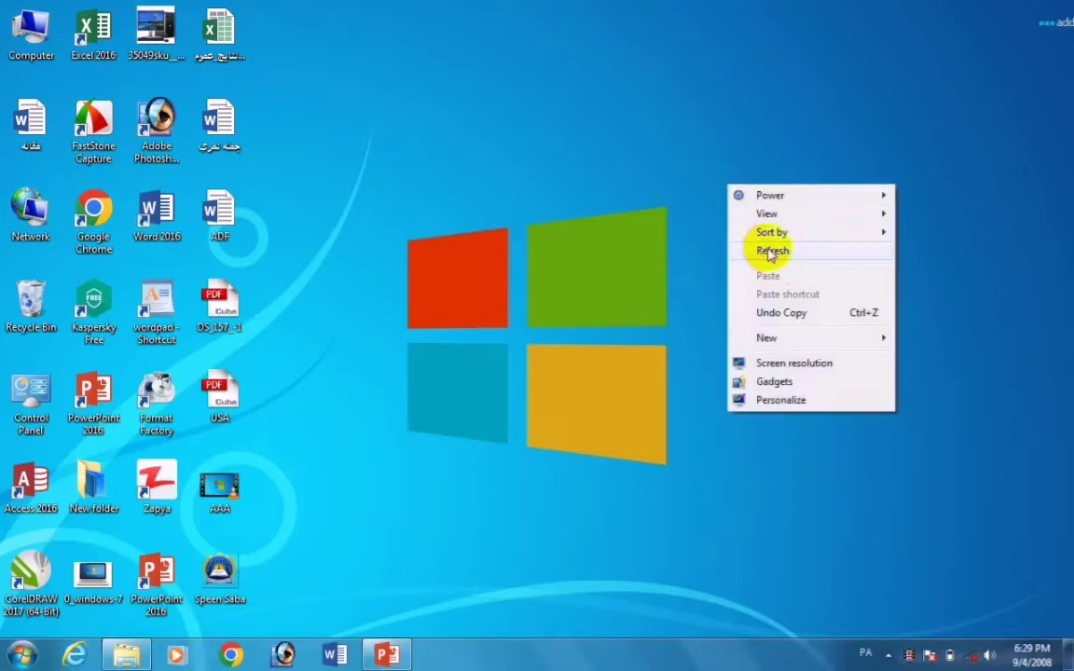
{"action": "right_click", "coordinate": [640, 182]}
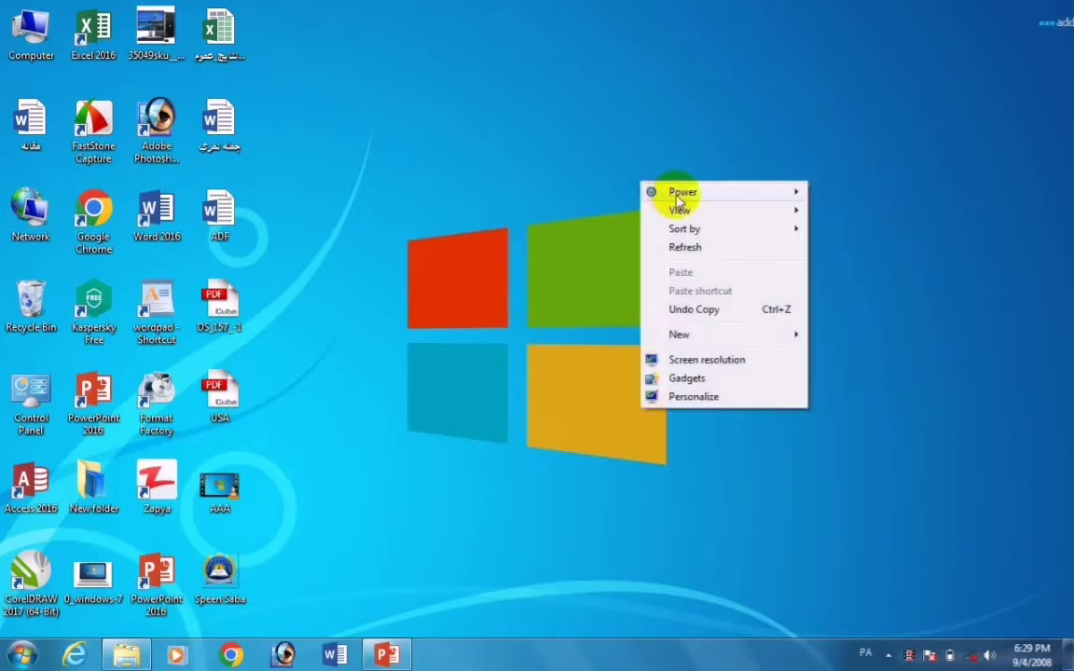
{"action": "mouse_move", "coordinate": [717, 217]}
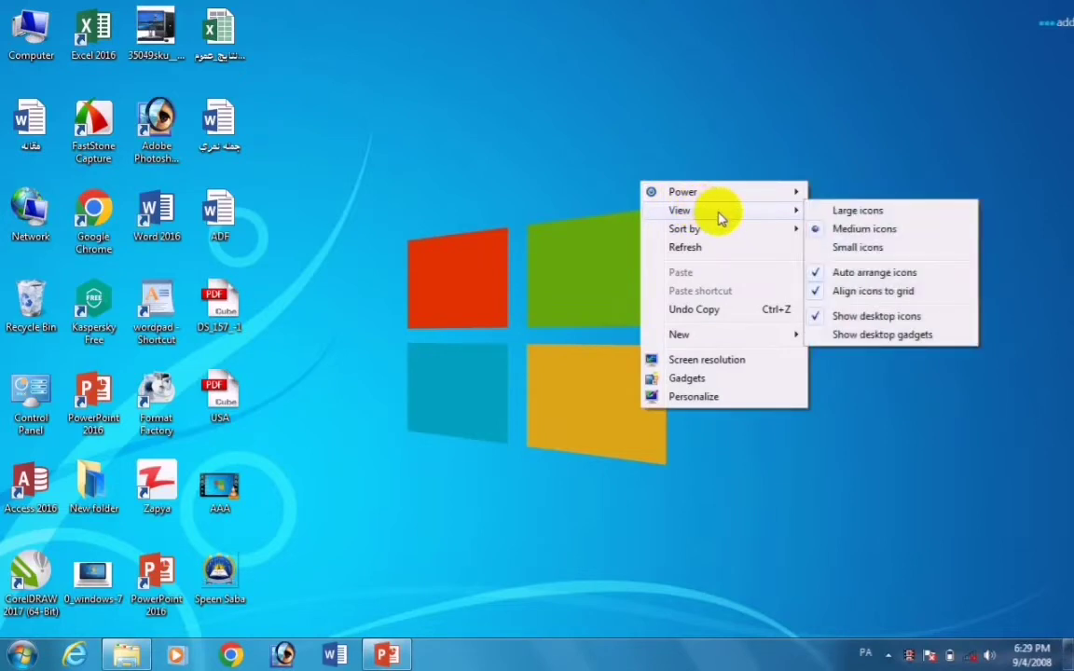
{"action": "mouse_move", "coordinate": [699, 194]}
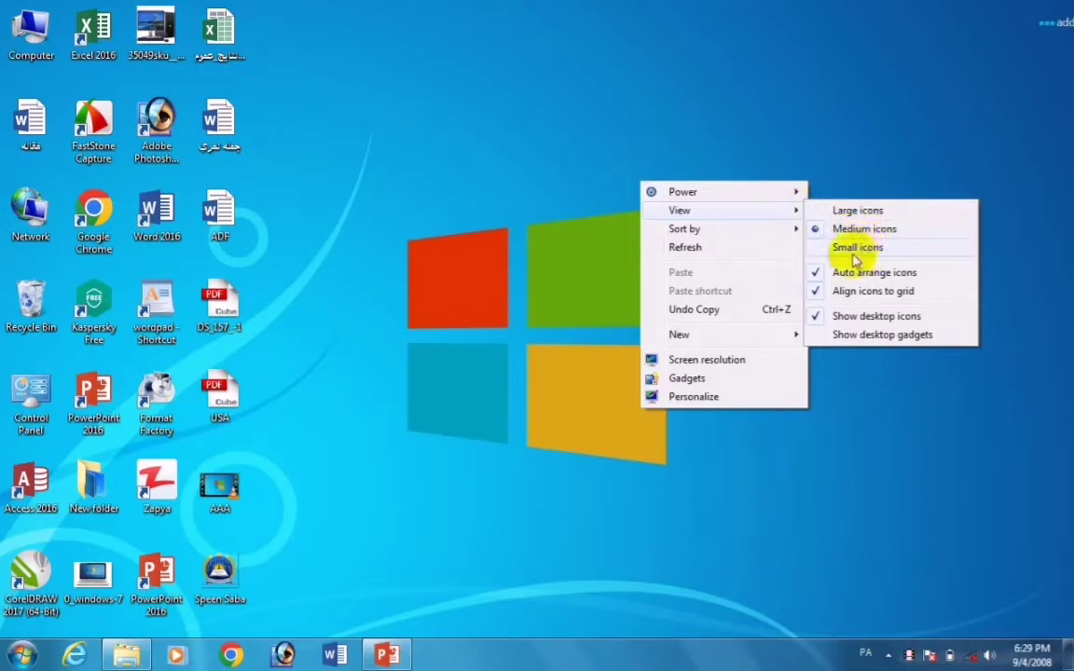
{"action": "left_click", "coordinate": [839, 137]}
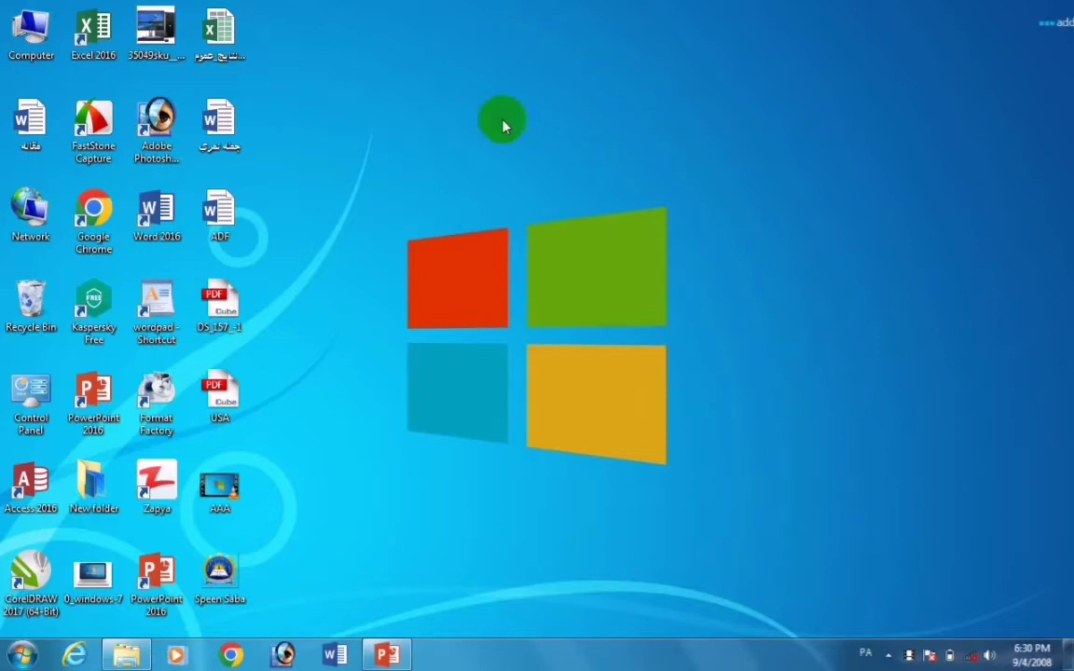
- Switch the desktop icons to large size, and return them to medium size
{"action": "right_click", "coordinate": [518, 47]}
{"action": "mouse_move", "coordinate": [621, 73]}
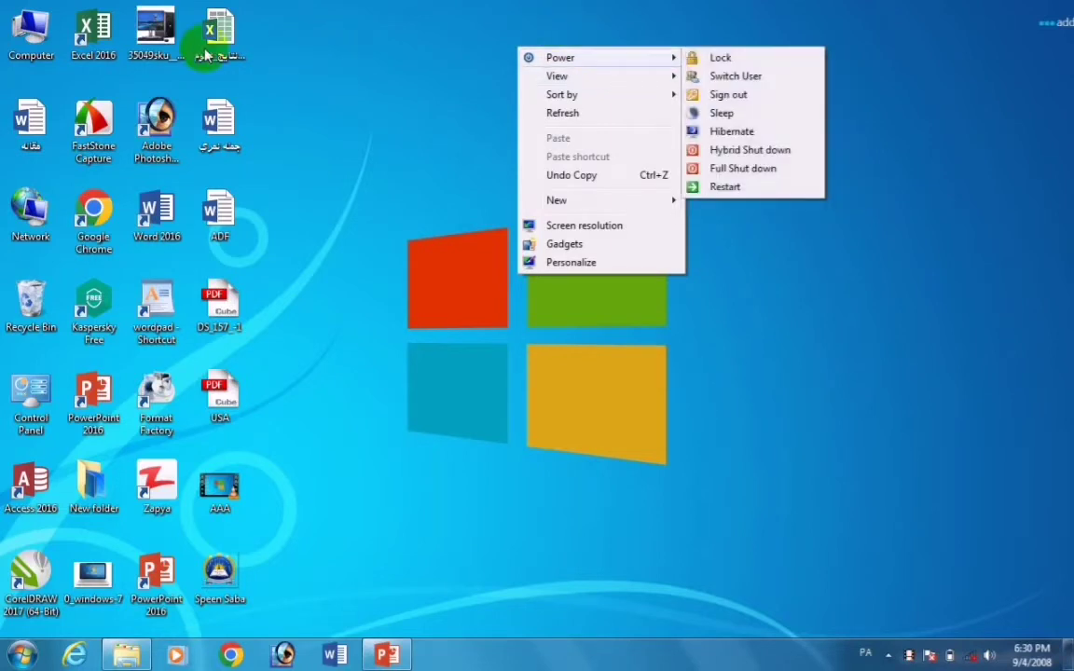
{"action": "mouse_move", "coordinate": [679, 77]}
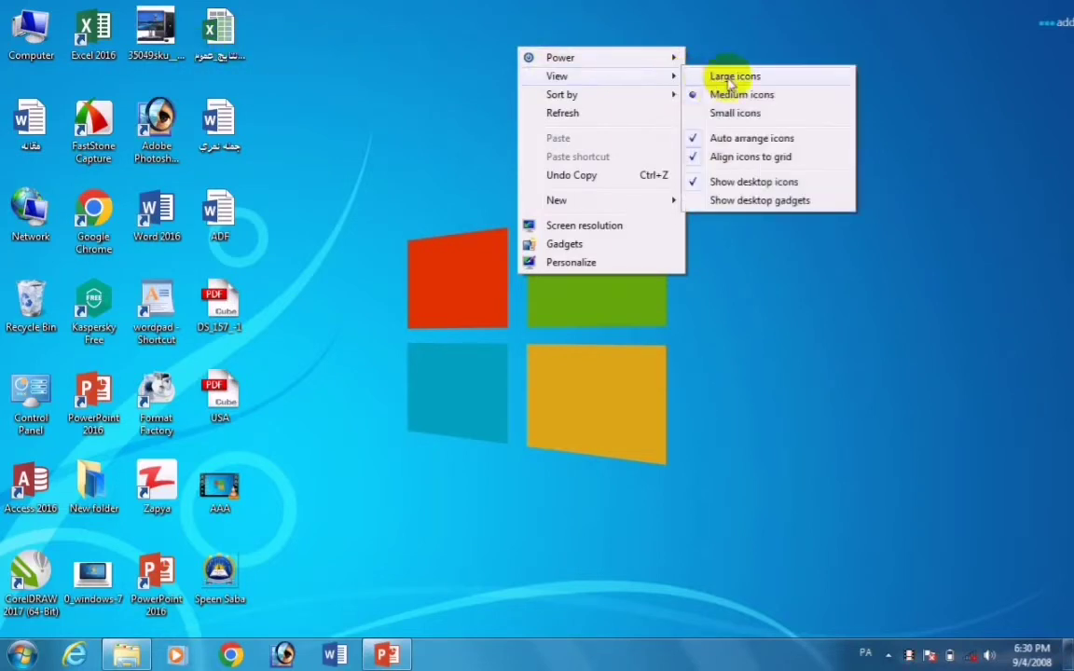
{"action": "left_click", "coordinate": [733, 77]}
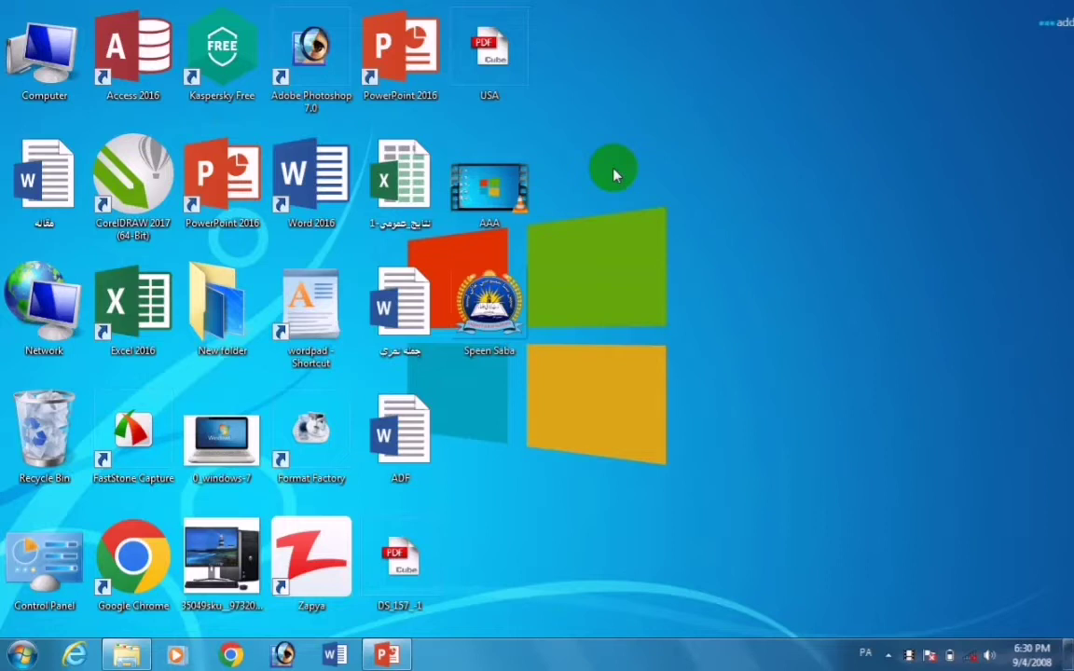
{"action": "right_click", "coordinate": [615, 175]}
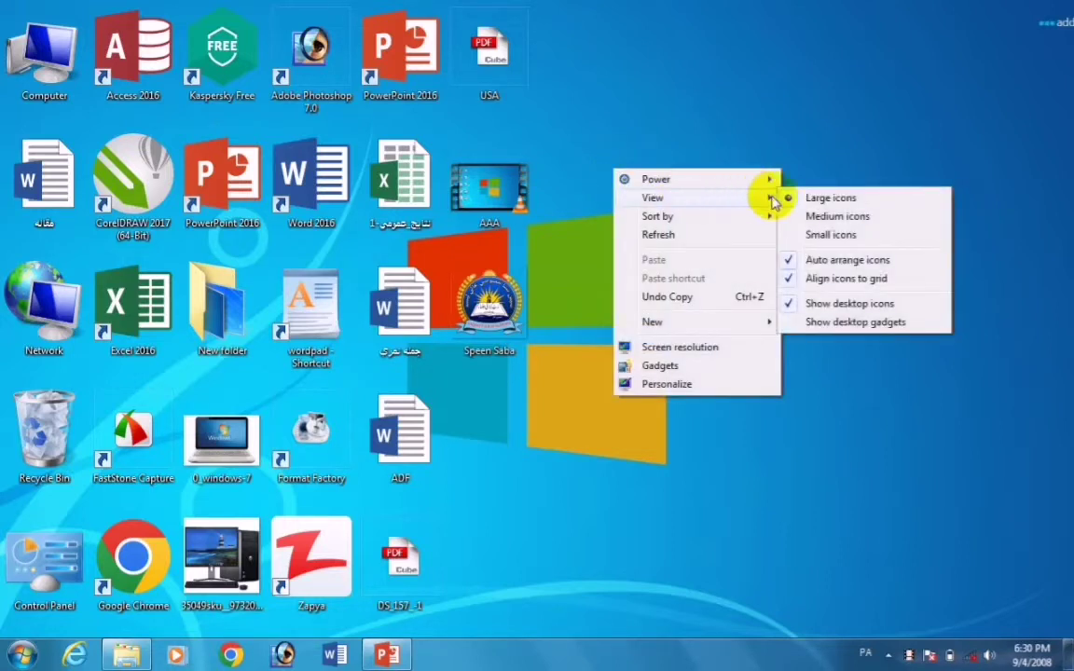
{"action": "left_click", "coordinate": [818, 216]}
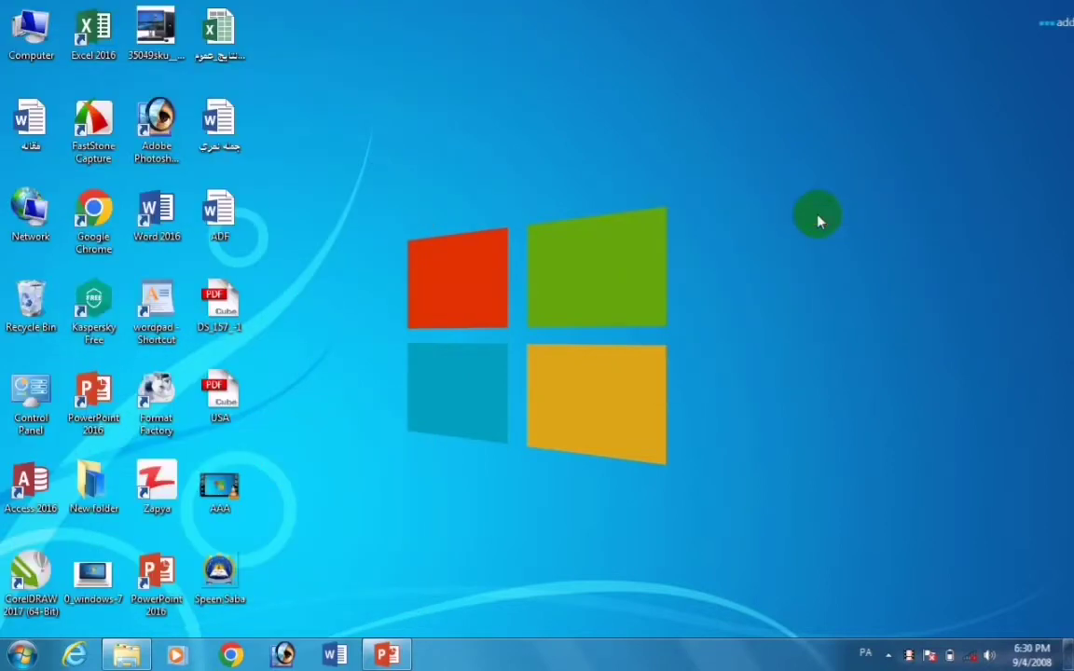
- Switch the desktop icons to small size, and return them to medium size
{"action": "right_click", "coordinate": [819, 220]}
{"action": "mouse_move", "coordinate": [865, 244]}
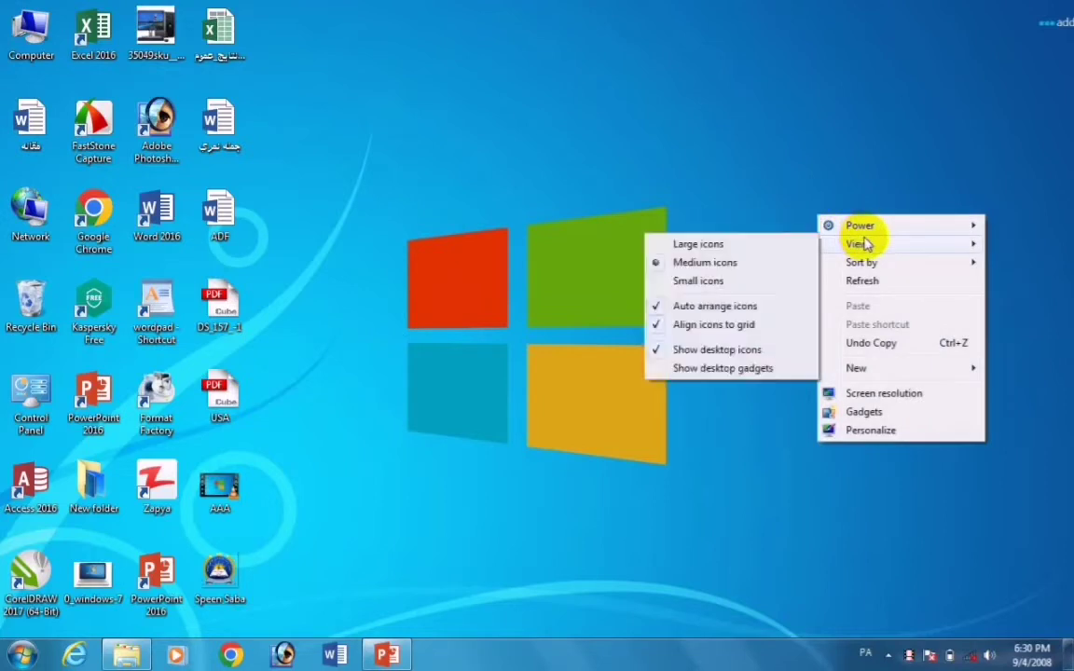
{"action": "left_click", "coordinate": [722, 289]}
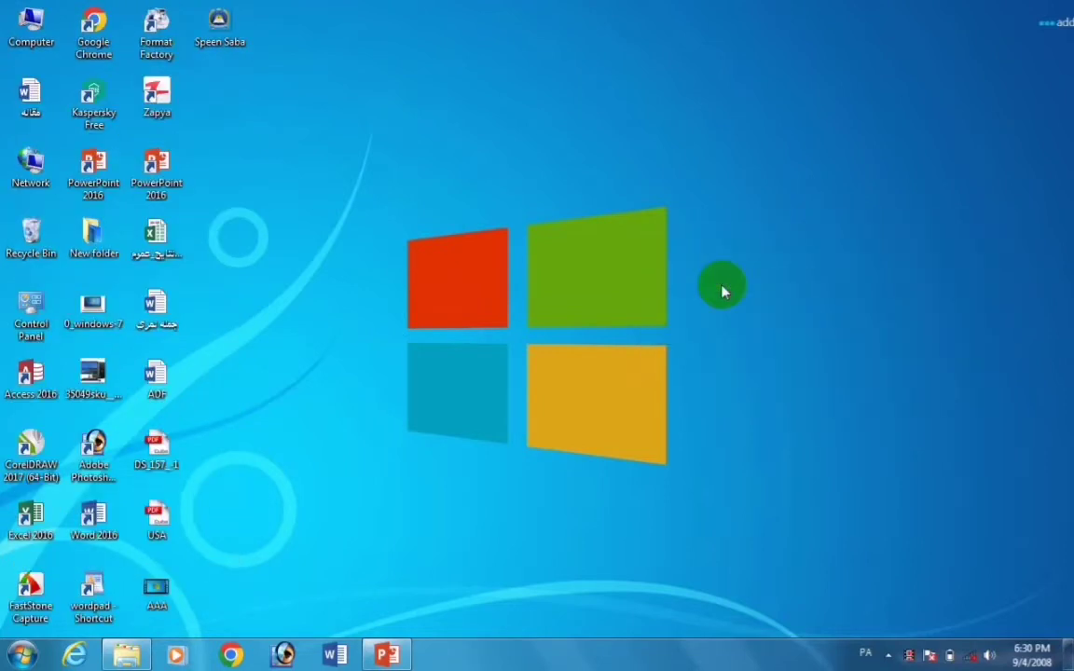
{"action": "right_click", "coordinate": [590, 206]}
{"action": "mouse_move", "coordinate": [692, 238]}
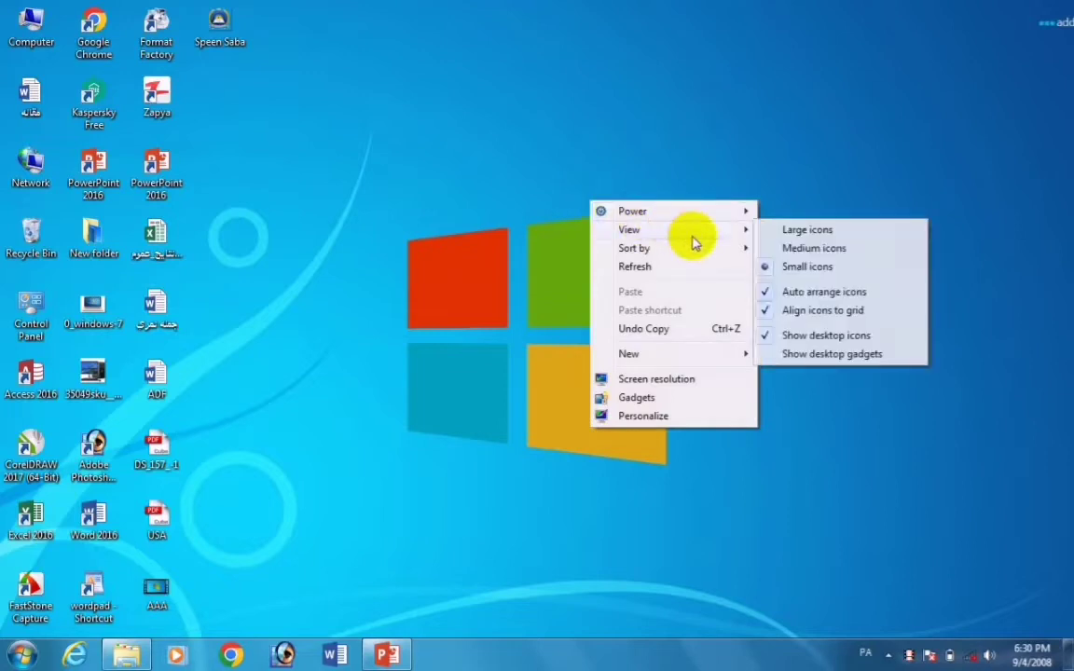
{"action": "left_click", "coordinate": [813, 249]}
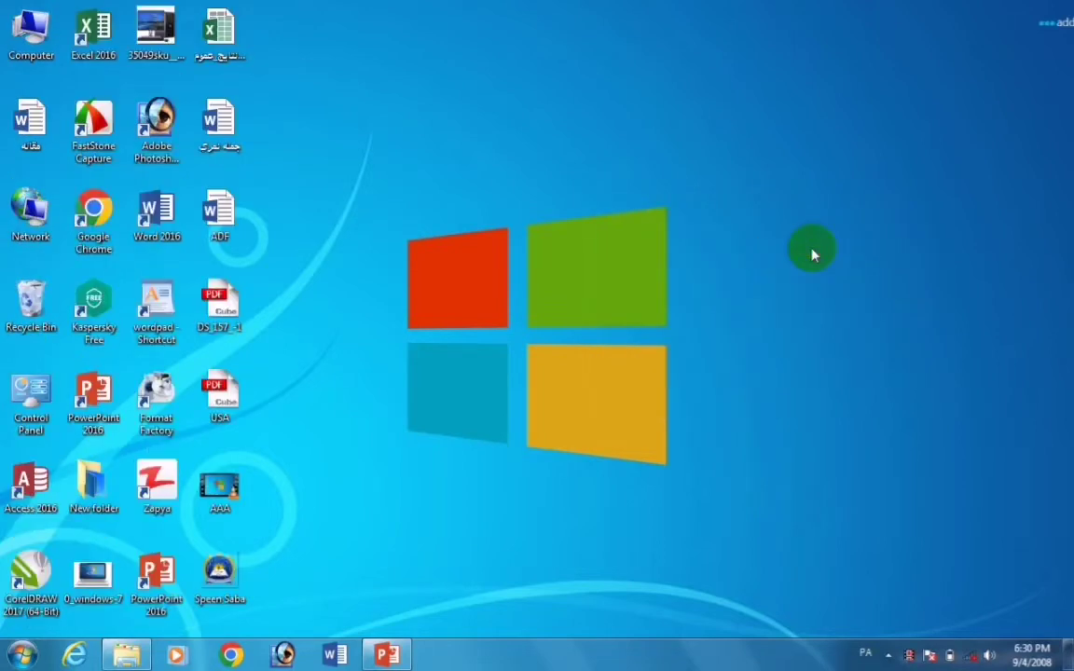
- Check the Auto arrange icons option and move the Adobe Photoshop 7.0 icon out of its place to below the ADF document
{"action": "right_click", "coordinate": [698, 143]}
{"action": "mouse_move", "coordinate": [786, 173]}
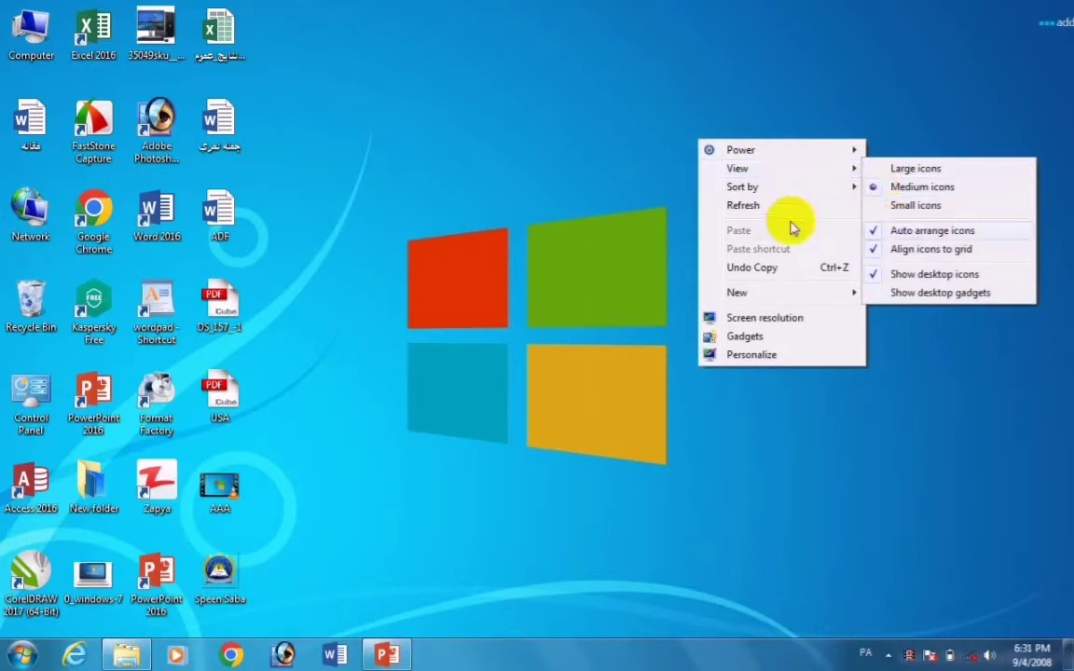
{"action": "left_click", "coordinate": [408, 131]}
{"action": "left_click_drag", "start_coordinate": [237, 134], "coordinate": [846, 248]}
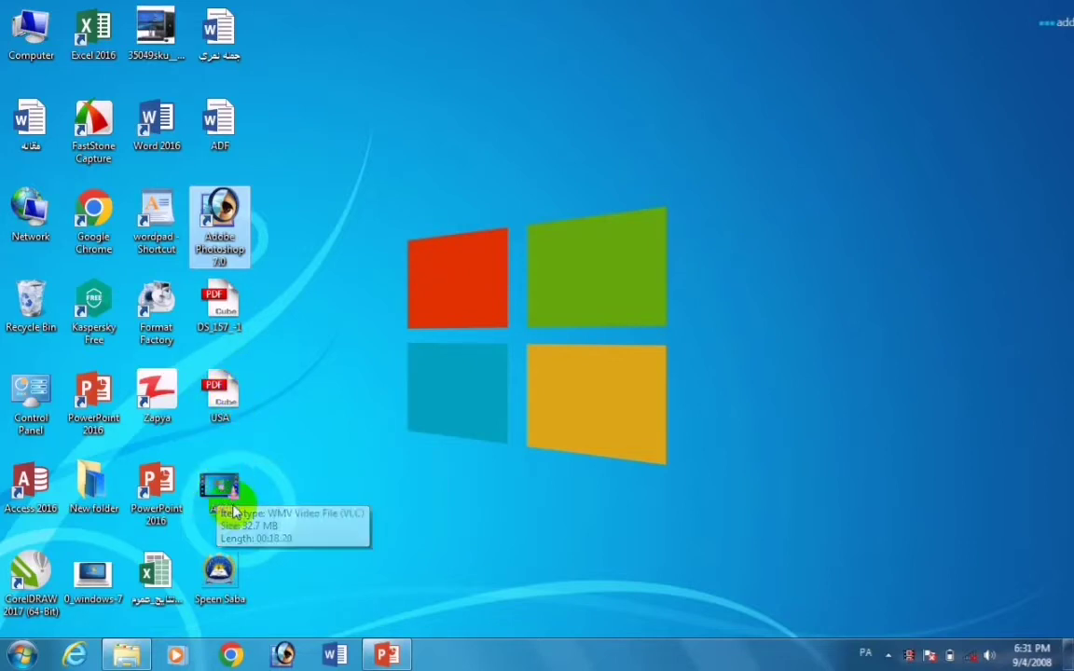
- Turn off Auto arrange icons and move the Adobe Photoshop 7.0 and DS_157_-1 icons out of their columns onto the empty desktop
{"action": "right_click", "coordinate": [457, 161]}
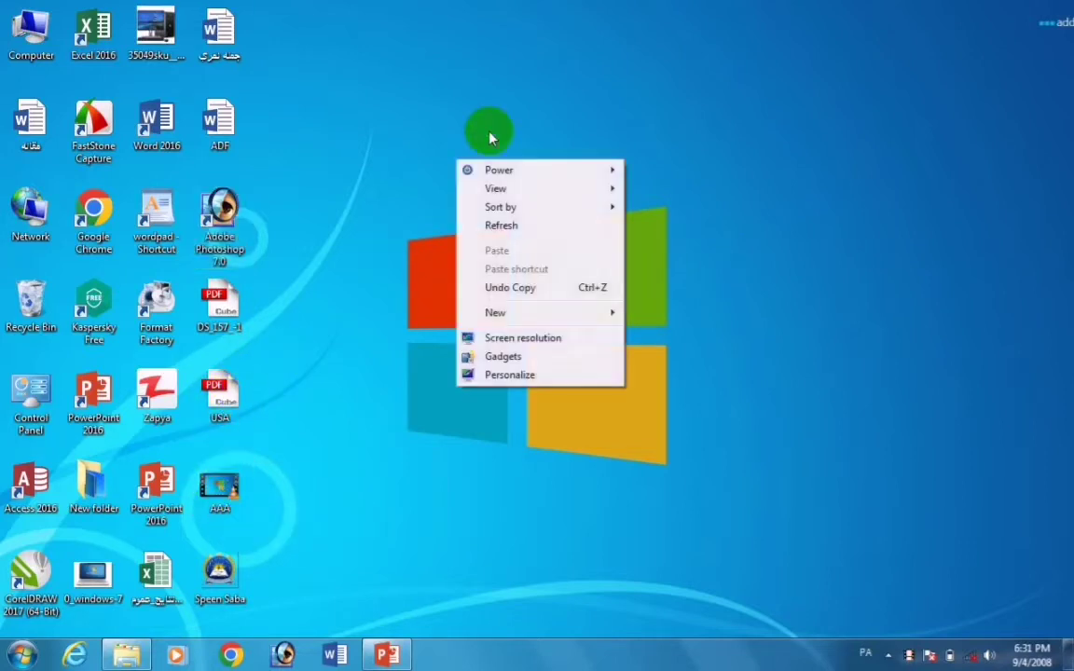
{"action": "right_click", "coordinate": [669, 86]}
{"action": "mouse_move", "coordinate": [732, 108]}
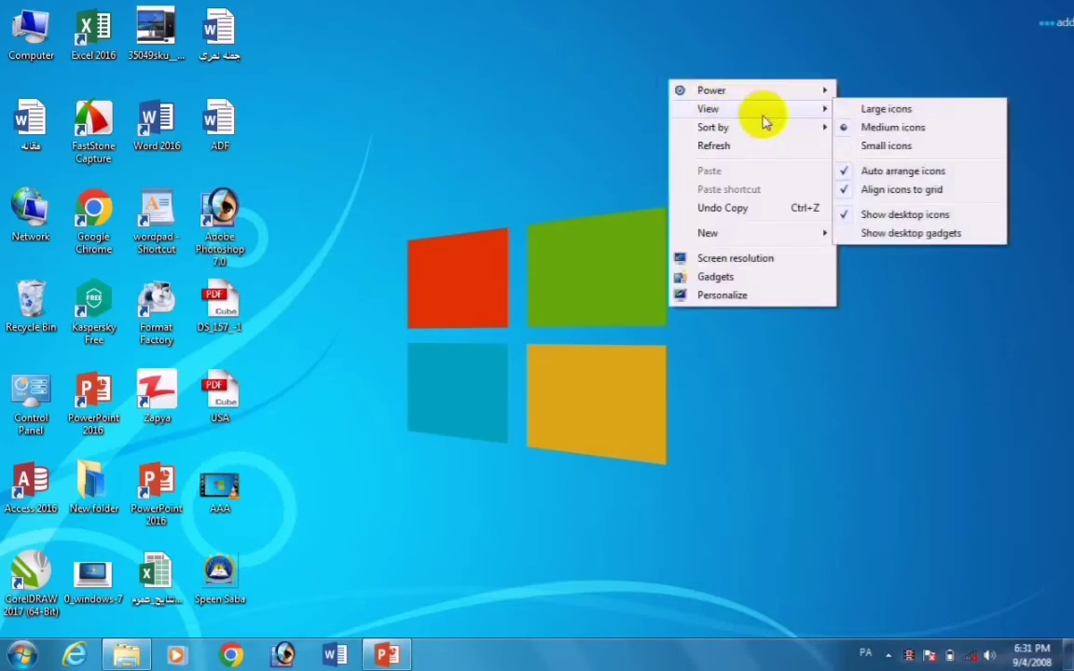
{"action": "right_click", "coordinate": [764, 42]}
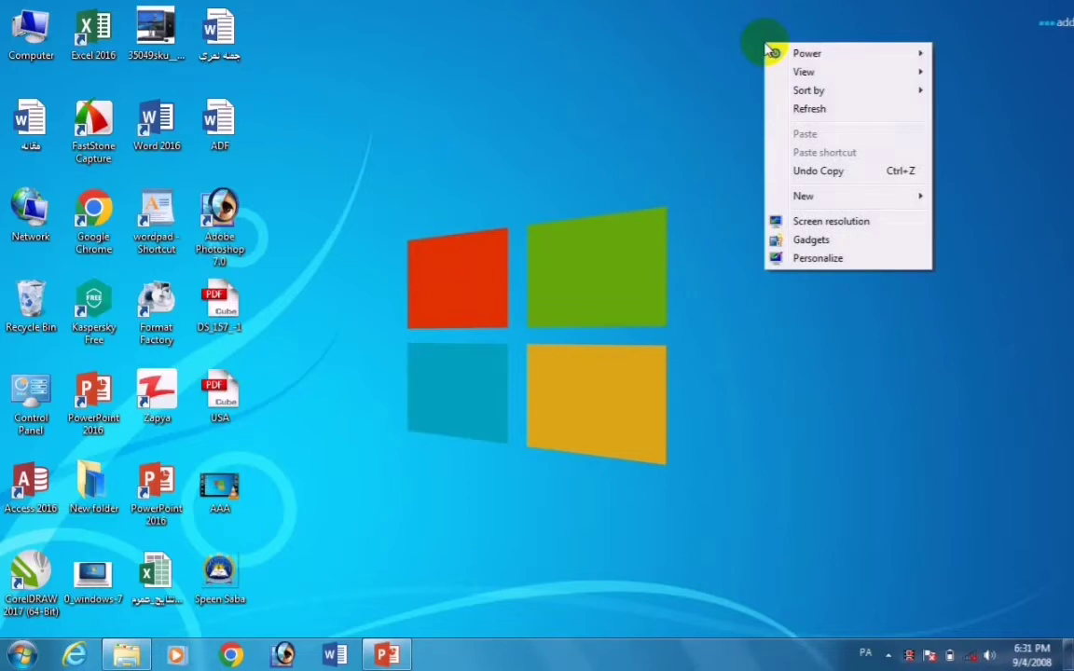
{"action": "mouse_move", "coordinate": [875, 72]}
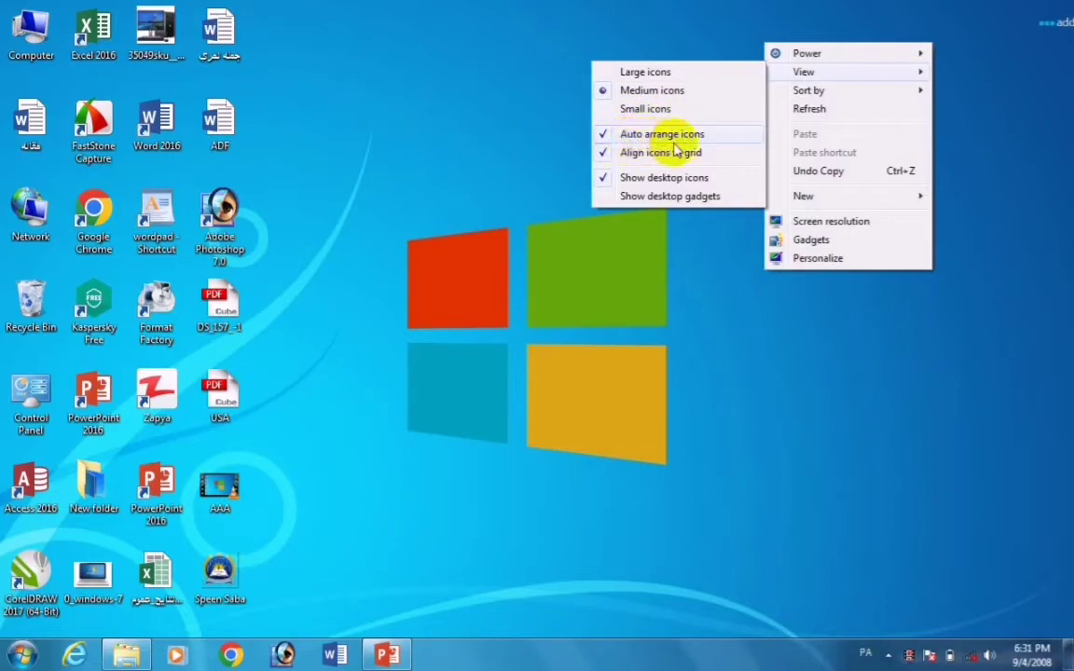
{"action": "left_click", "coordinate": [605, 136]}
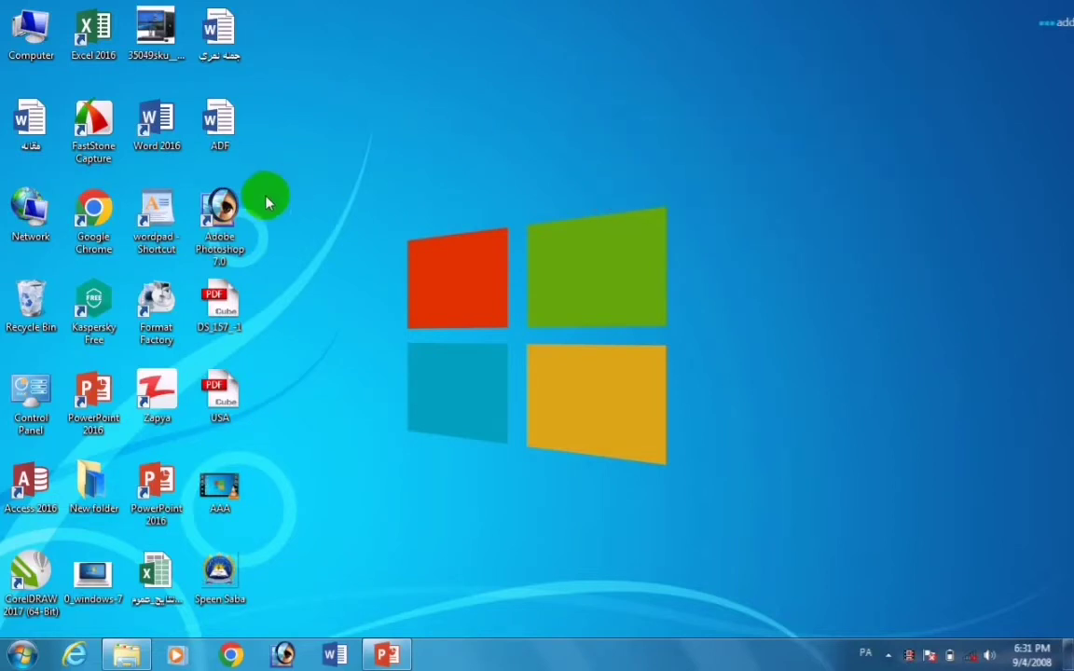
{"action": "left_click_drag", "start_coordinate": [221, 205], "coordinate": [695, 126]}
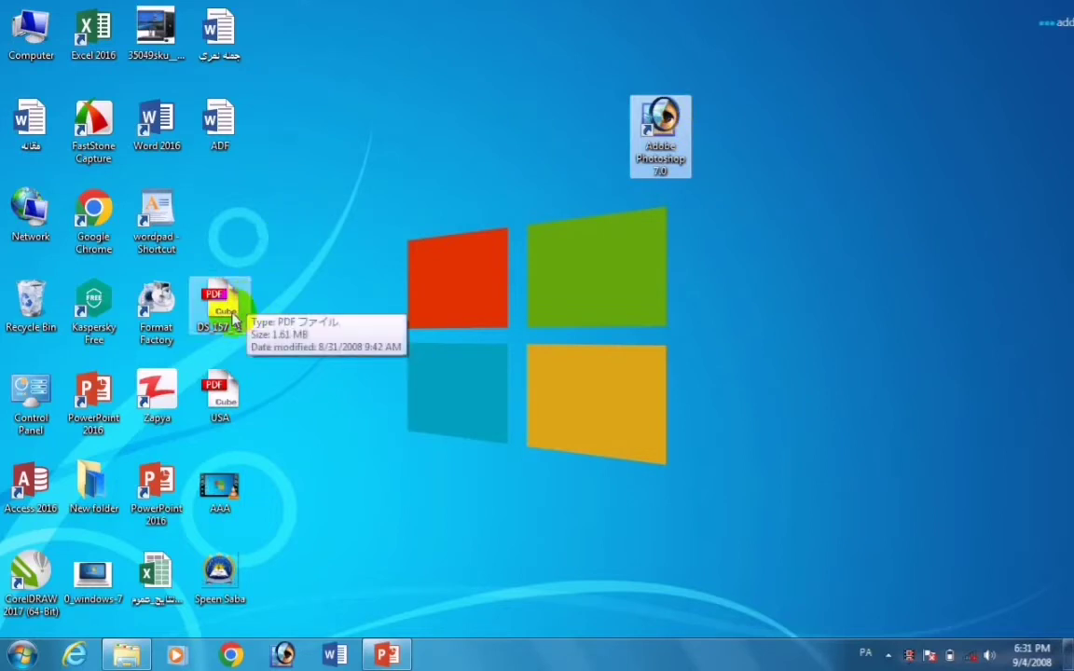
{"action": "left_click_drag", "start_coordinate": [233, 303], "coordinate": [323, 229]}
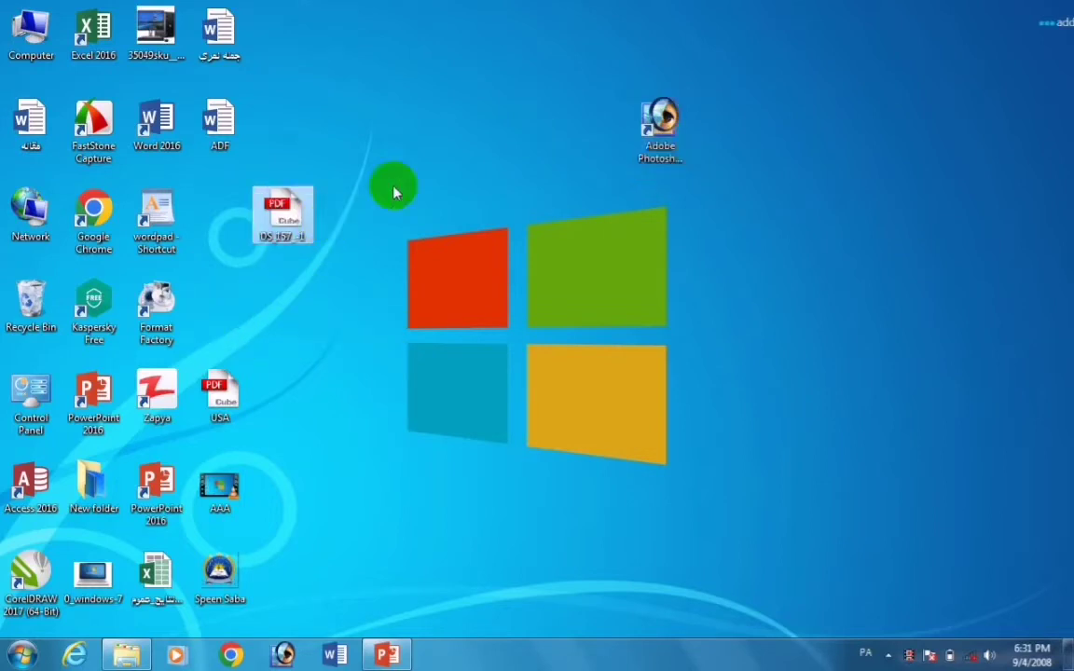
- Turn Auto arrange icons back on to line the moved icons up in the desktop columns
{"action": "right_click", "coordinate": [482, 145]}
{"action": "mouse_move", "coordinate": [551, 169]}
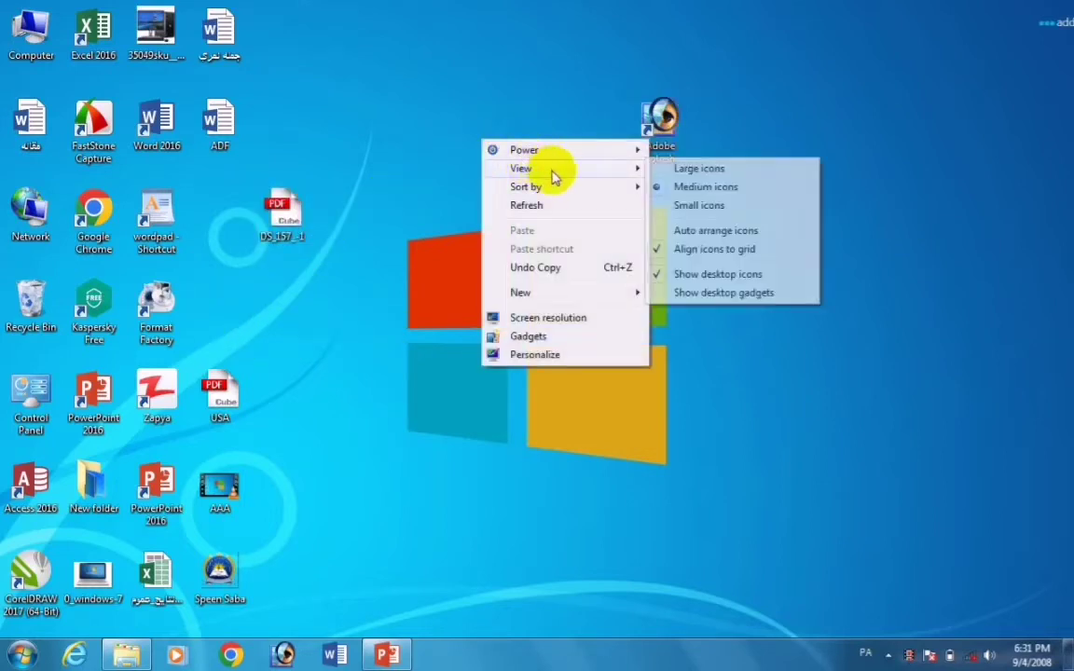
{"action": "left_click", "coordinate": [676, 231]}
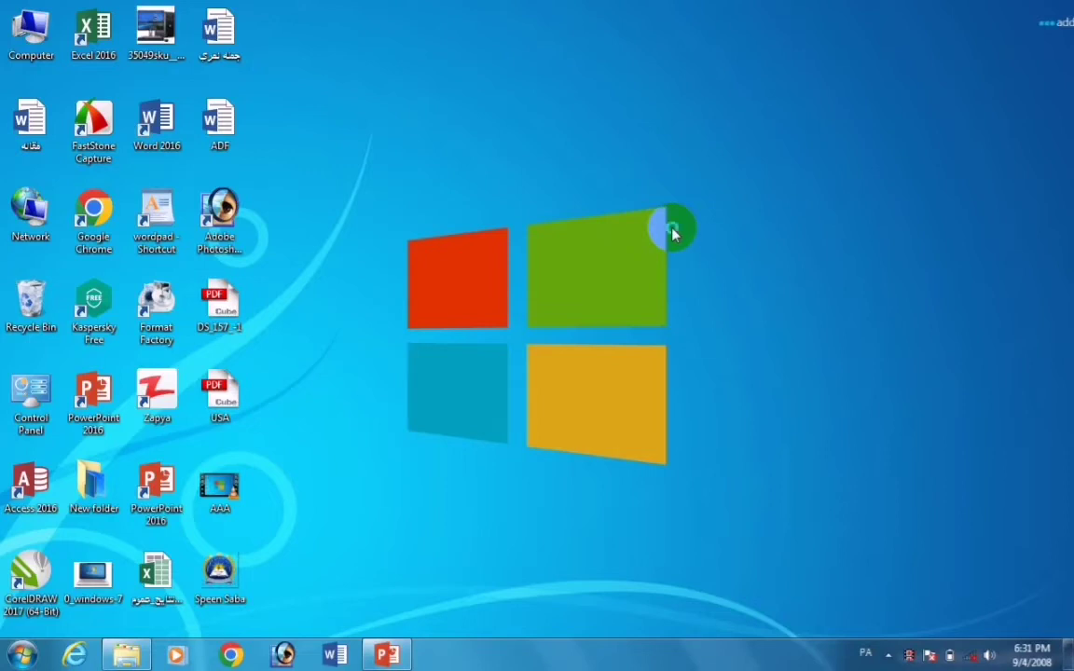
- Turn off Auto arrange icons for the desktop again
{"action": "right_click", "coordinate": [674, 233]}
{"action": "mouse_move", "coordinate": [743, 265]}
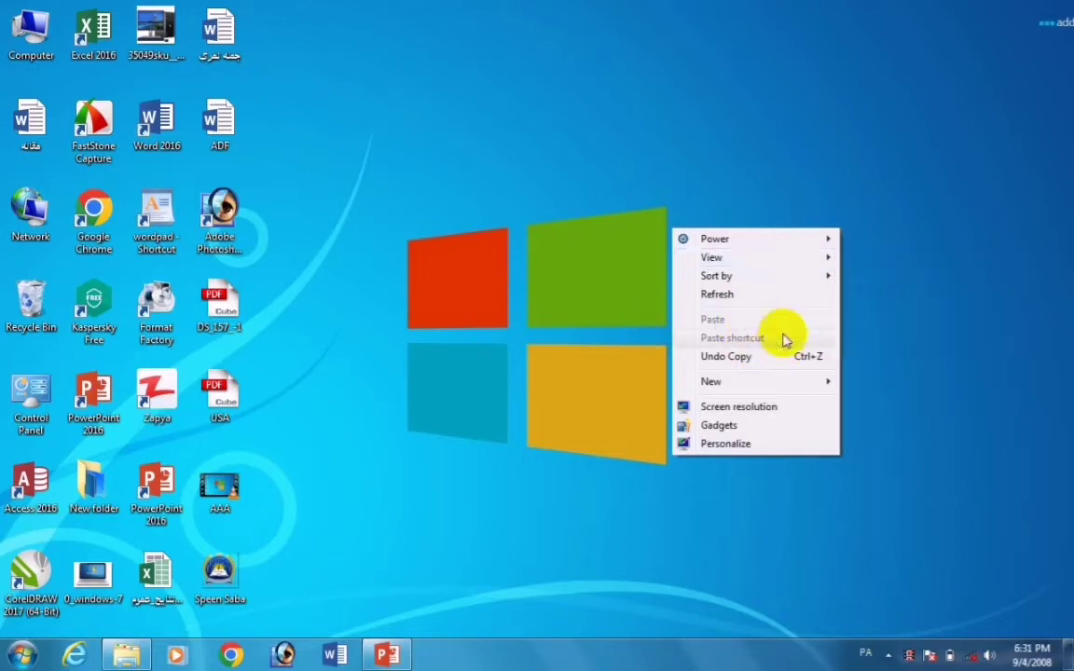
{"action": "mouse_move", "coordinate": [815, 382]}
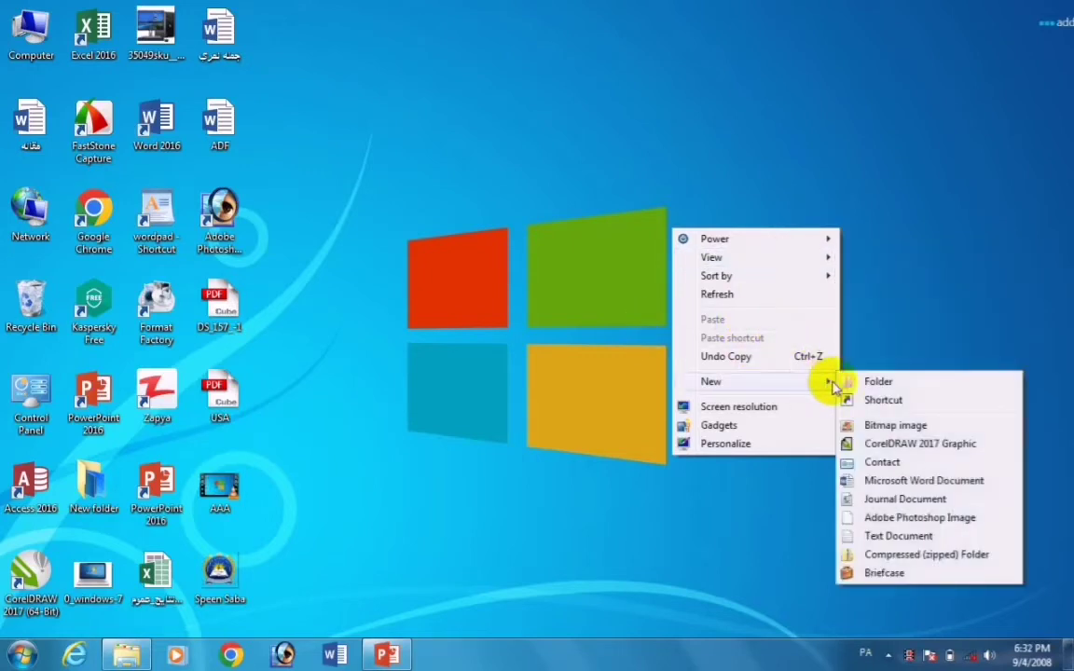
{"action": "mouse_move", "coordinate": [798, 254]}
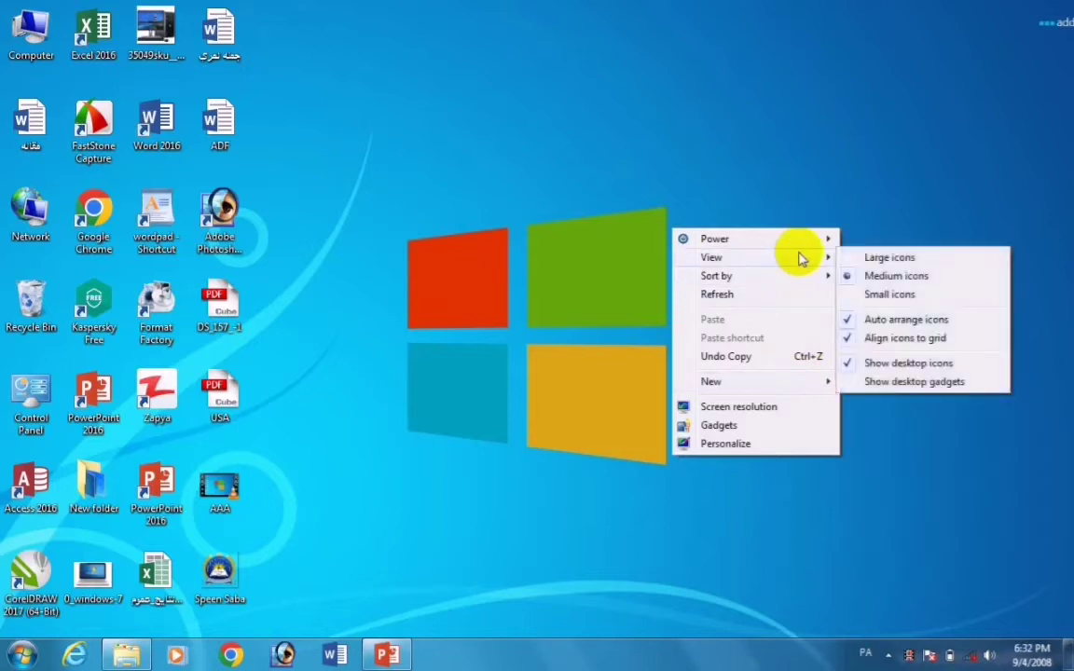
{"action": "left_click", "coordinate": [891, 319]}
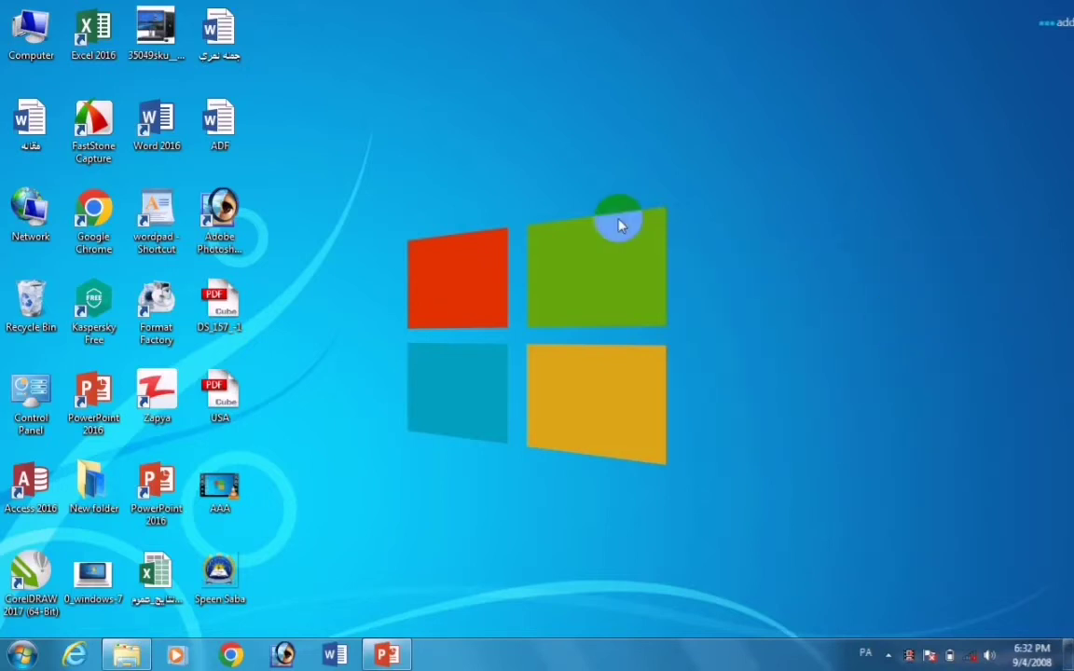
- Move the ADF document and the Adobe Photoshop icon side by side onto the empty desktop above the Windows logo
{"action": "left_click", "coordinate": [220, 131]}
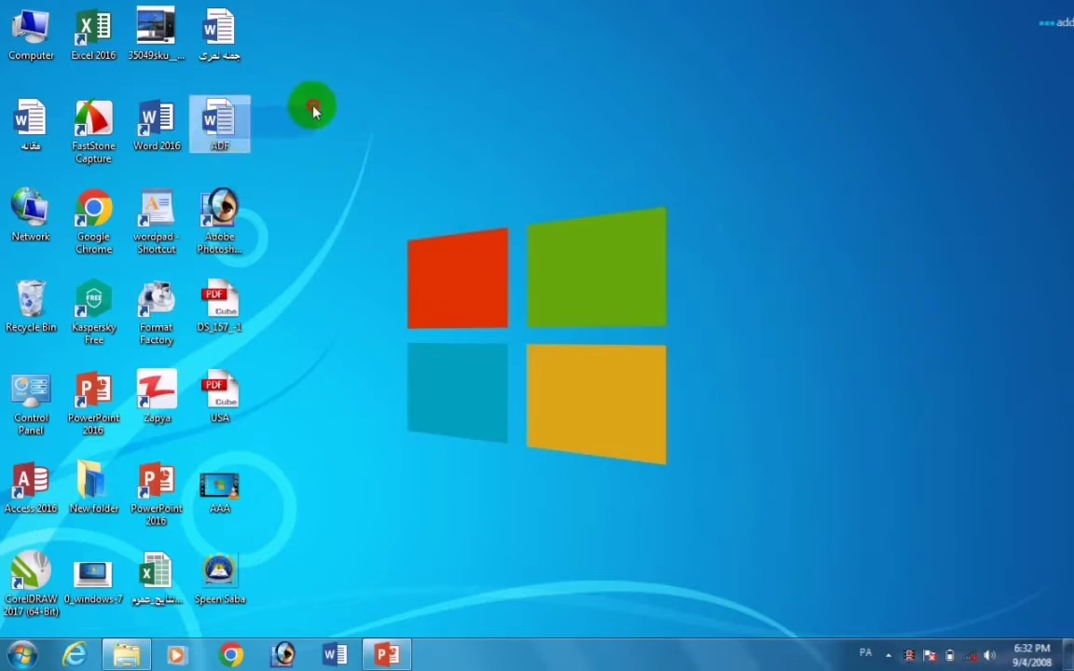
{"action": "left_click_drag", "start_coordinate": [230, 114], "coordinate": [545, 156]}
{"action": "left_click_drag", "start_coordinate": [220, 212], "coordinate": [494, 147]}
{"action": "left_click_drag", "start_coordinate": [537, 209], "coordinate": [576, 147]}
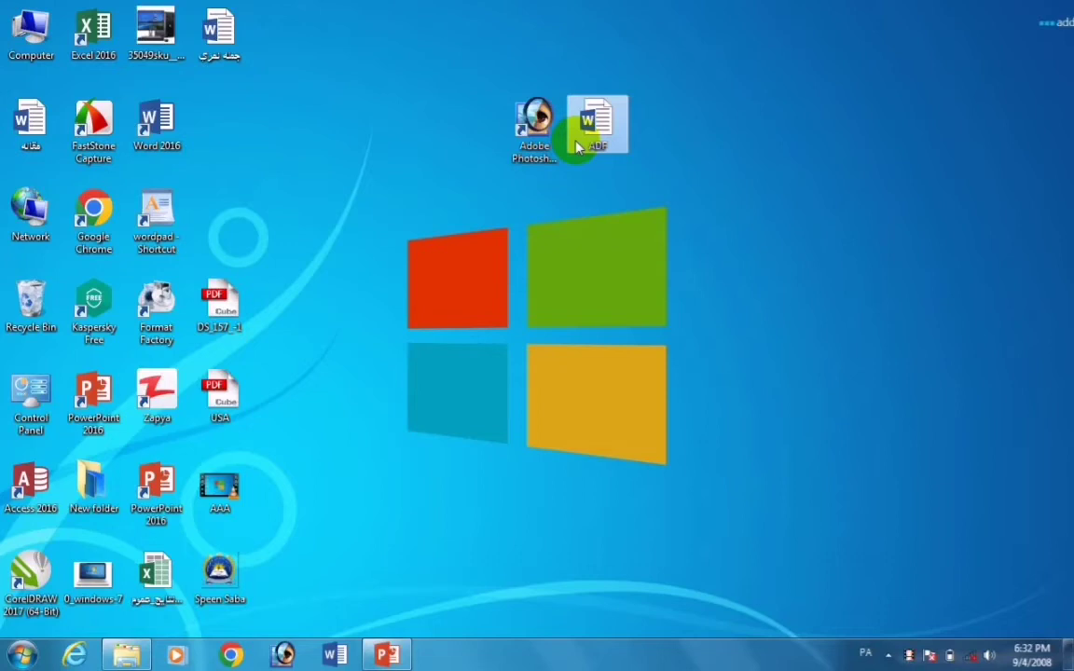
- Turn off Align icons to grid and place the ADF and DS_157_-1 icons so they overlap the Adobe Photoshop icon
{"action": "right_click", "coordinate": [733, 114]}
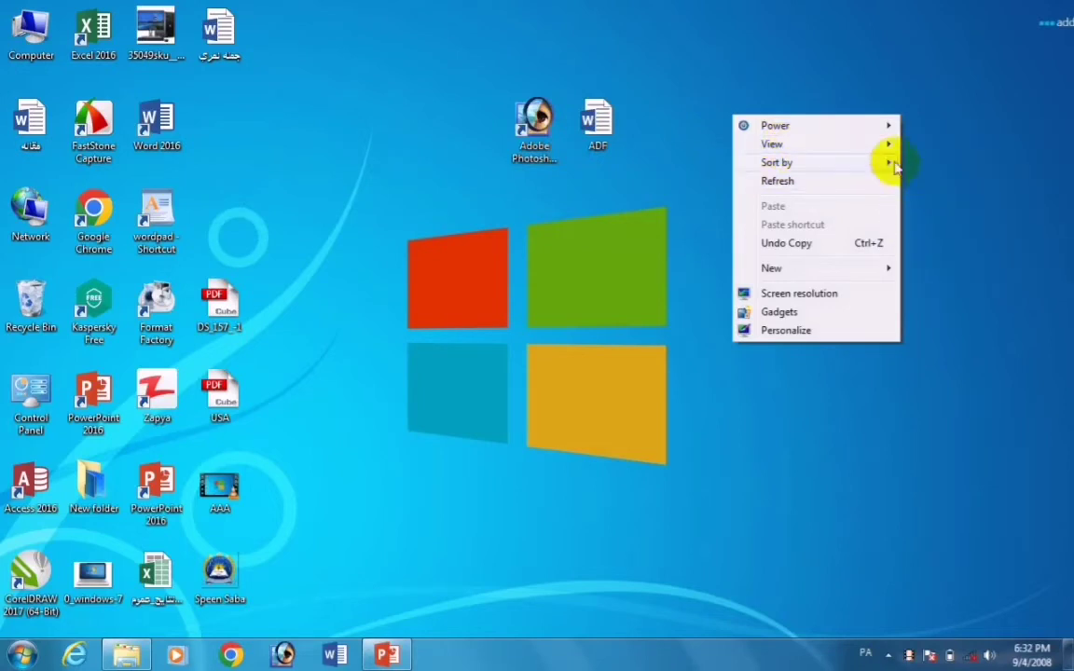
{"action": "mouse_move", "coordinate": [882, 146]}
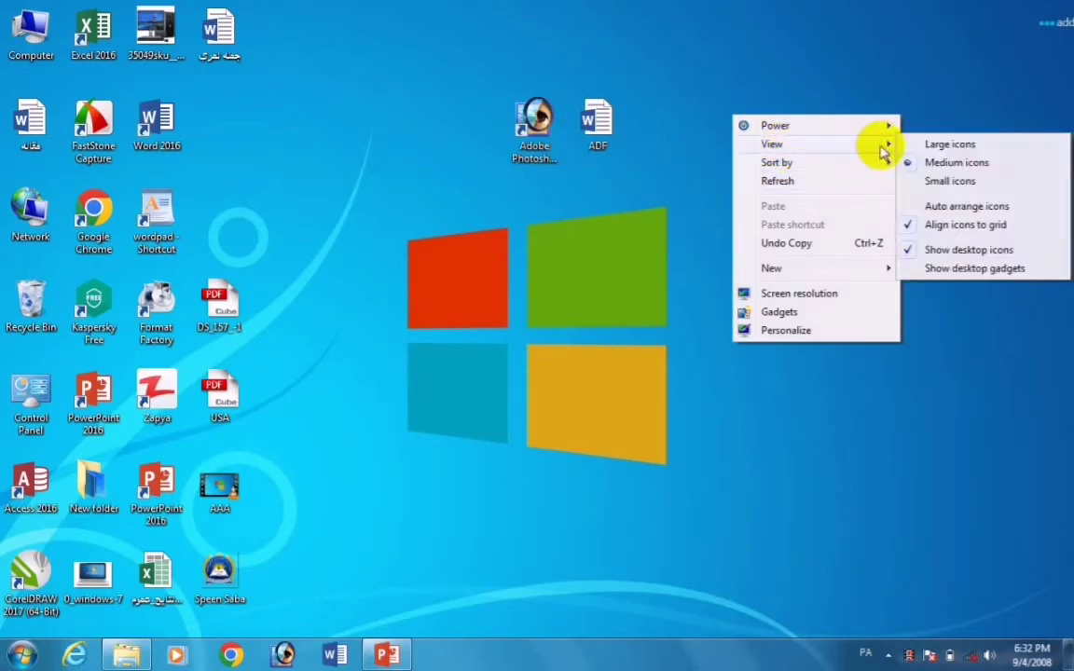
{"action": "left_click", "coordinate": [919, 224]}
{"action": "left_click_drag", "start_coordinate": [611, 129], "coordinate": [573, 131]}
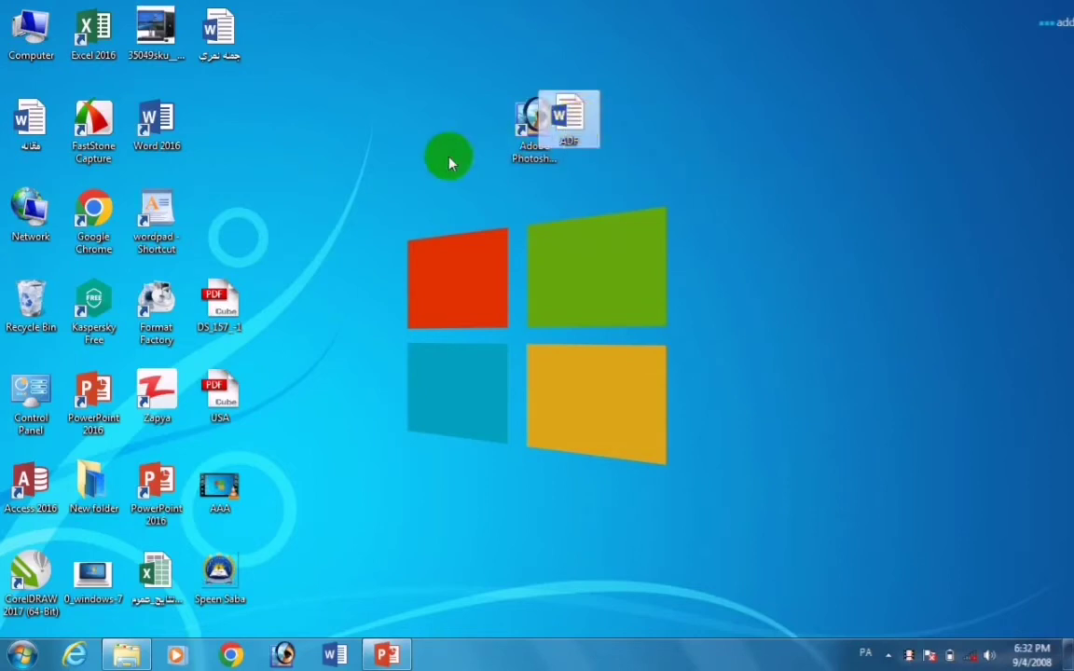
{"action": "left_click_drag", "start_coordinate": [219, 284], "coordinate": [510, 142]}
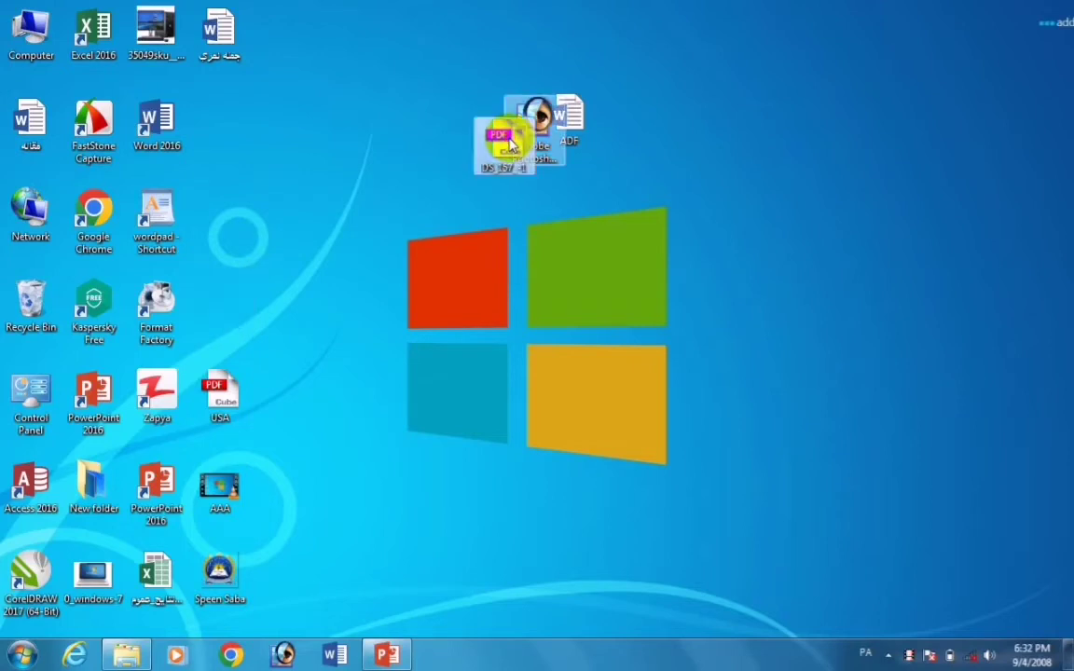
- Turn on both Auto arrange icons and Align icons to grid for the desktop
{"action": "right_click", "coordinate": [662, 128]}
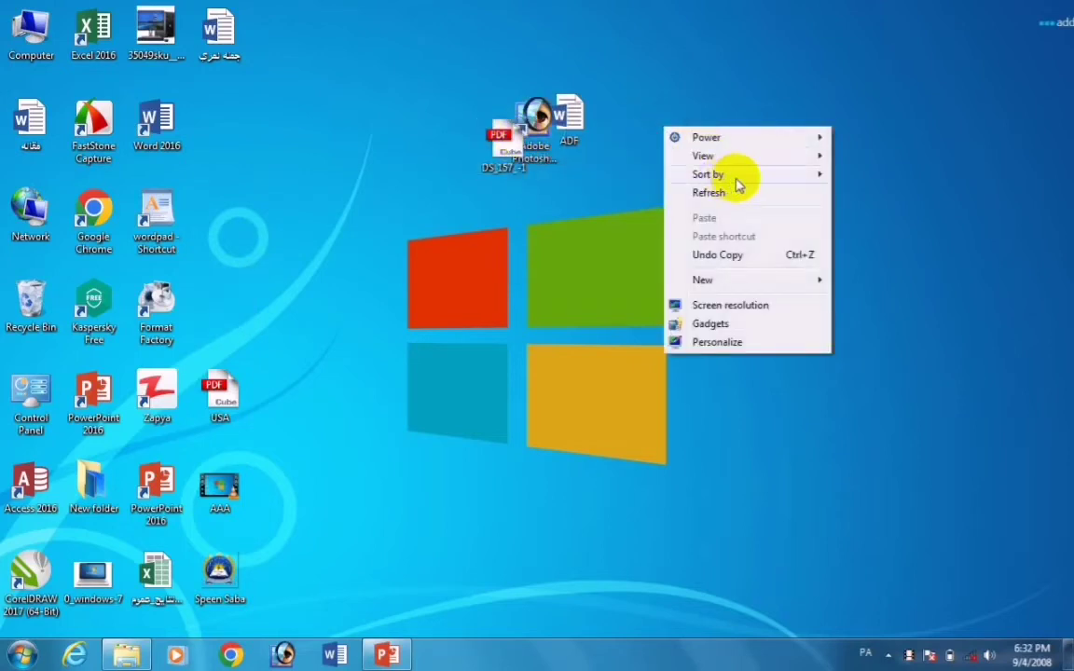
{"action": "mouse_move", "coordinate": [744, 160]}
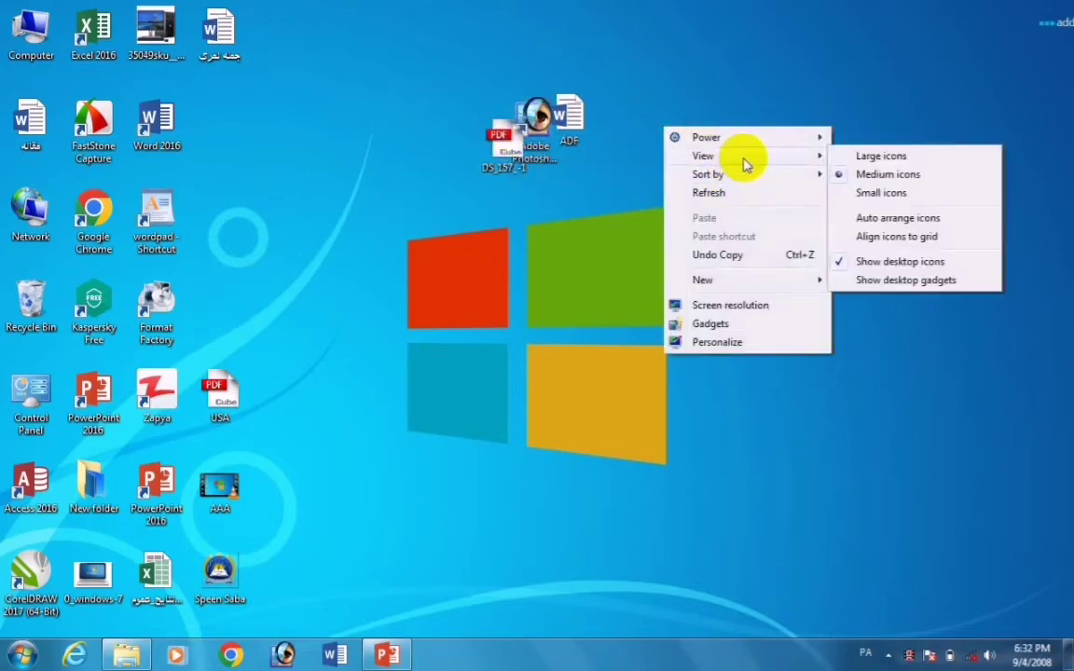
{"action": "left_click", "coordinate": [861, 224]}
{"action": "right_click", "coordinate": [858, 223]}
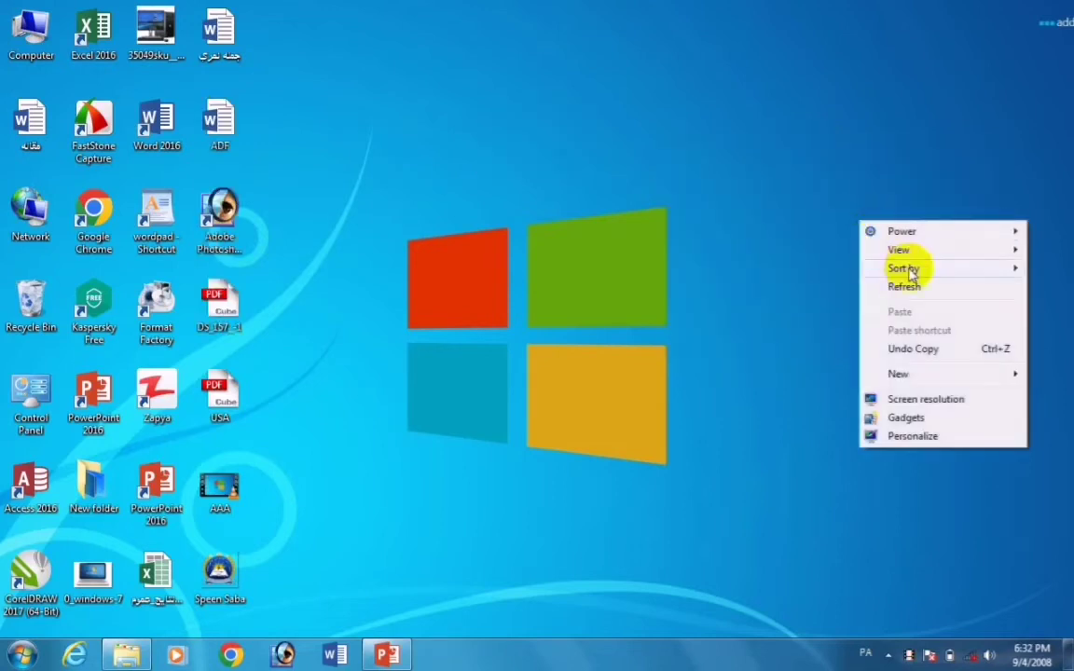
{"action": "mouse_move", "coordinate": [923, 248]}
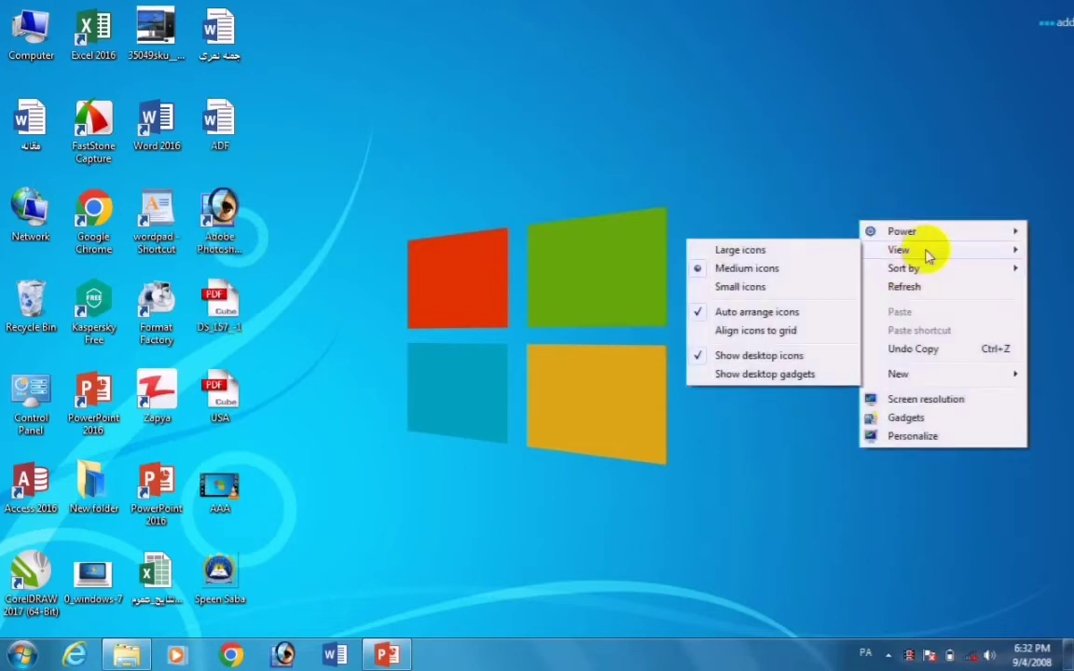
{"action": "left_click", "coordinate": [770, 331]}
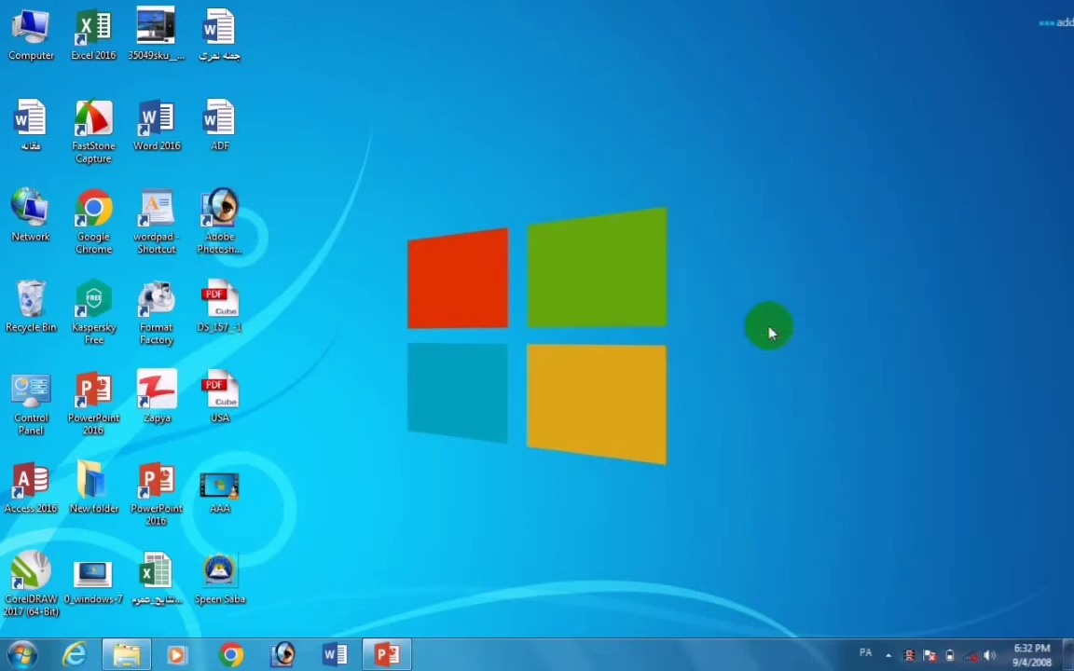
- Hide all icons on the desktop by turning off Show desktop icons
{"action": "right_click", "coordinate": [613, 217]}
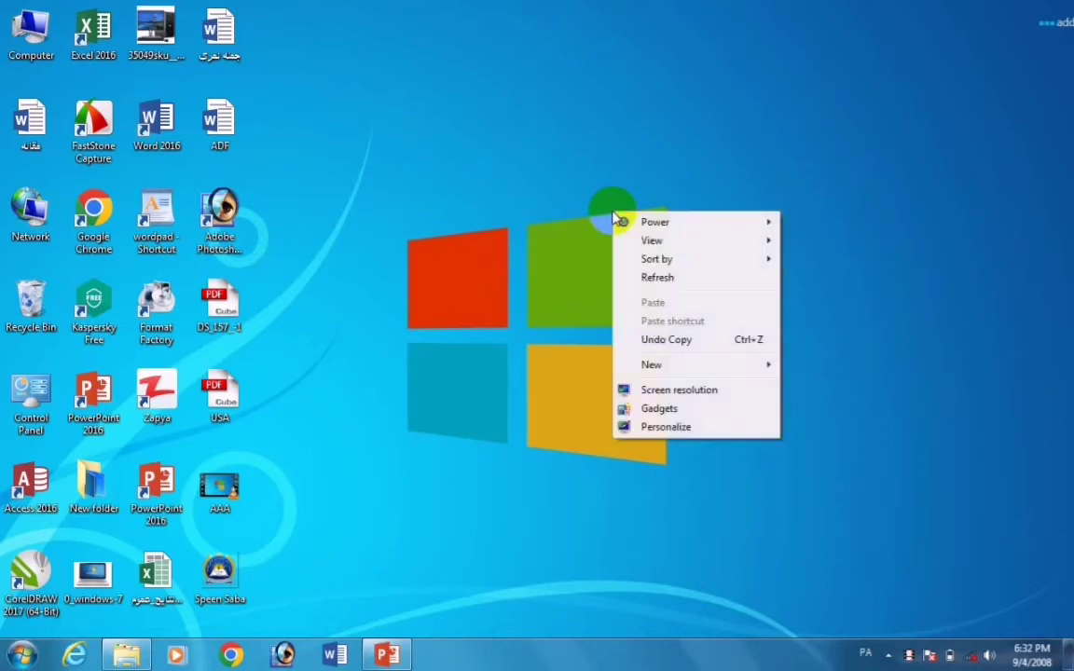
{"action": "mouse_move", "coordinate": [659, 243]}
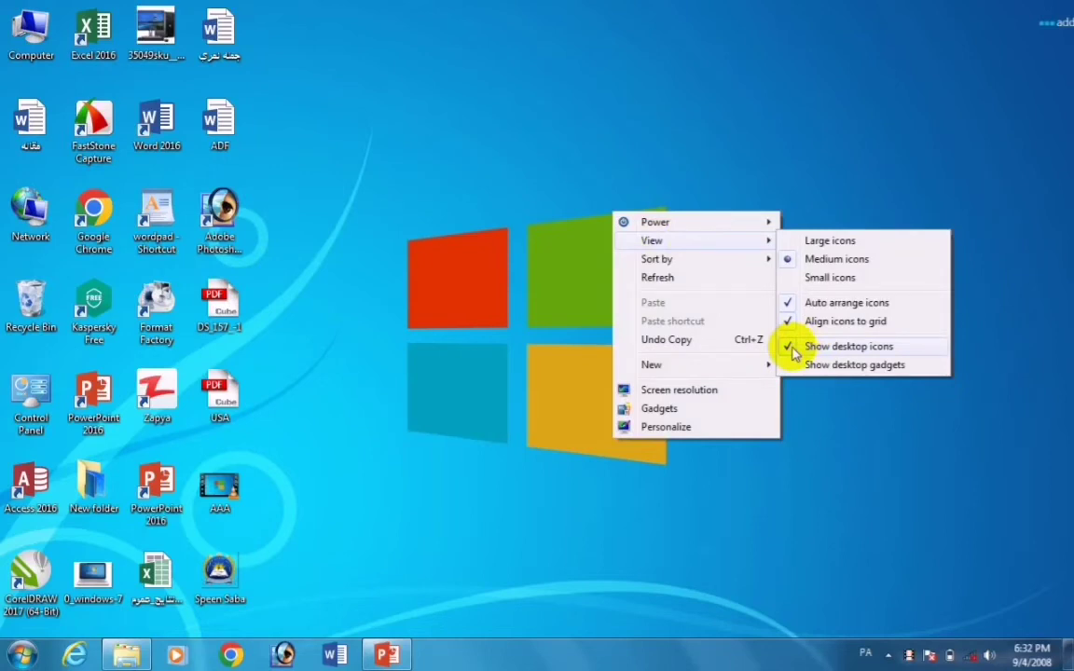
{"action": "left_click", "coordinate": [619, 274]}
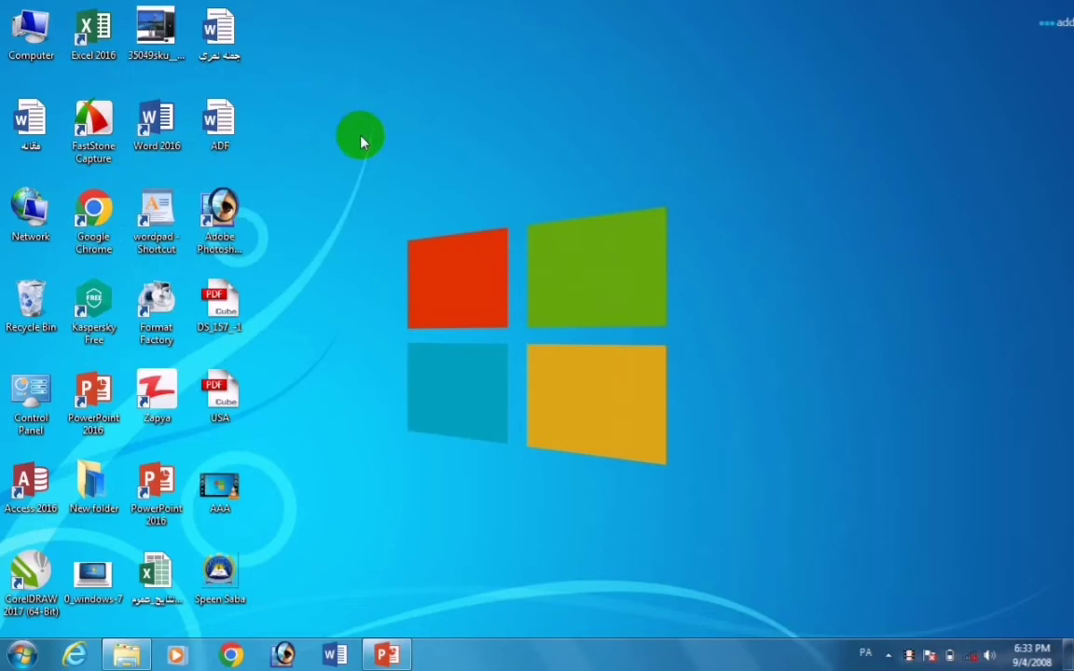
{"action": "right_click", "coordinate": [362, 140]}
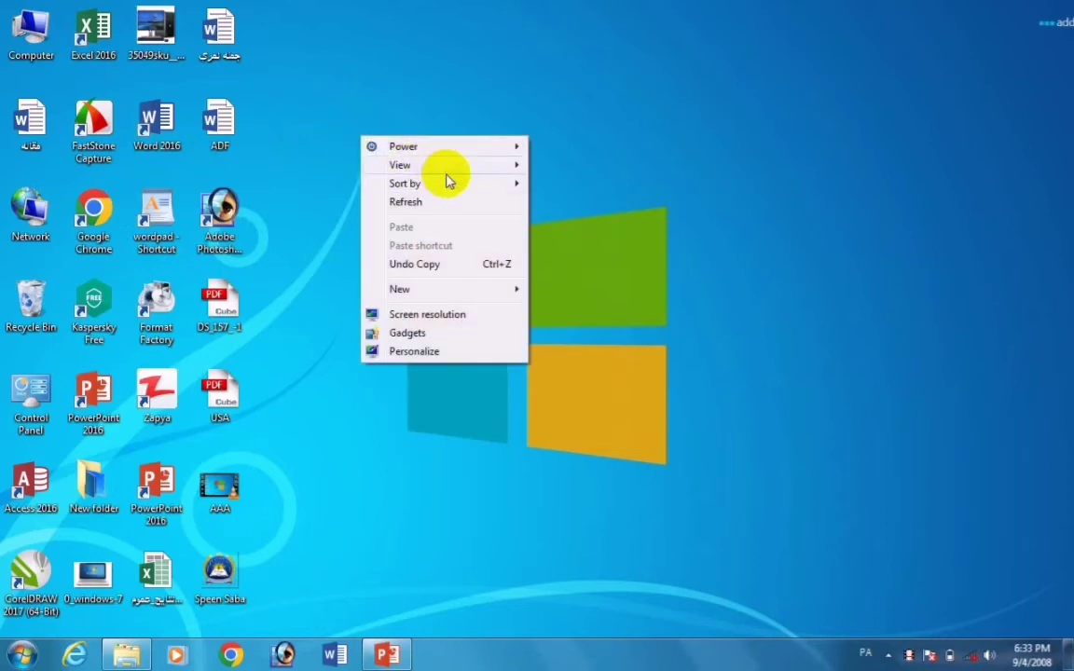
{"action": "mouse_move", "coordinate": [447, 176]}
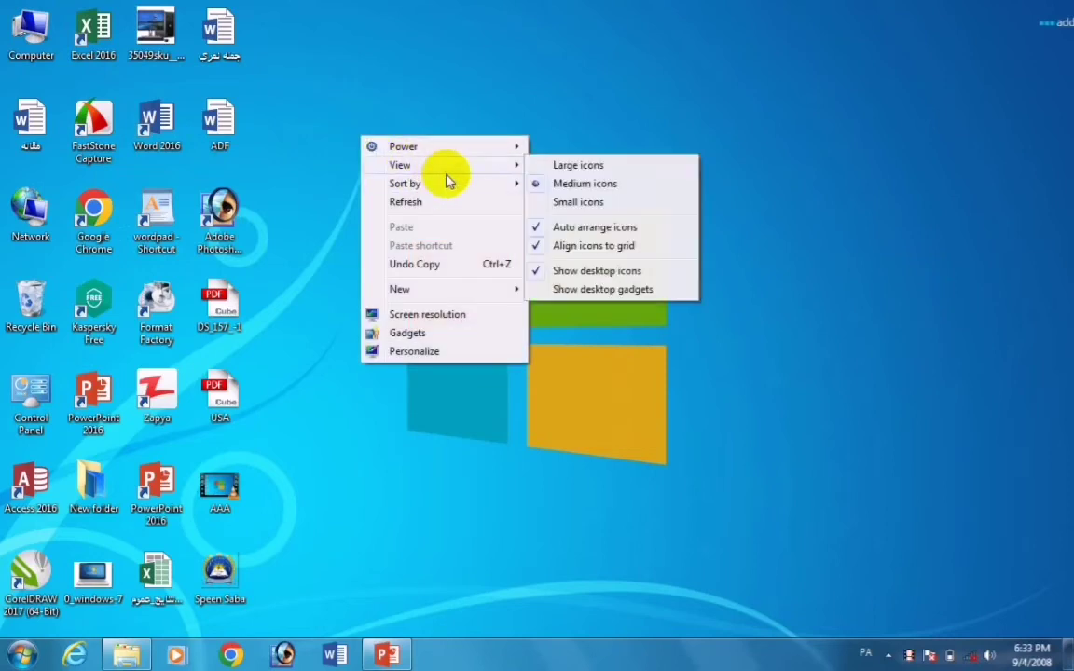
{"action": "left_click", "coordinate": [548, 274]}
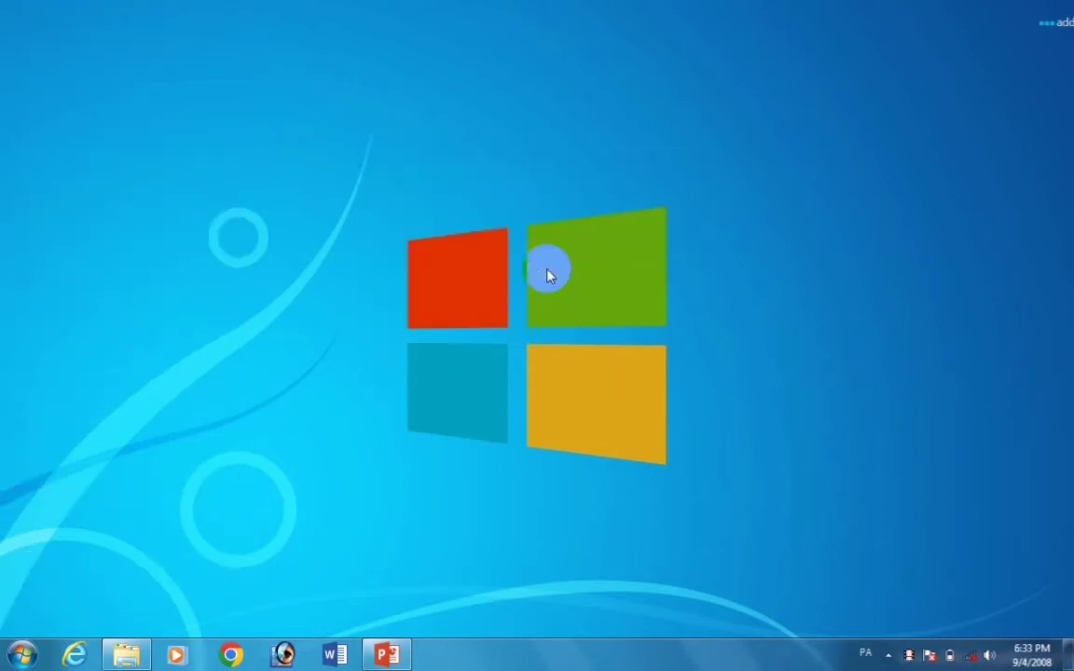
- Turn Show desktop icons back on to bring back all the desktop icons
{"action": "right_click", "coordinate": [405, 200]}
{"action": "mouse_move", "coordinate": [470, 225]}
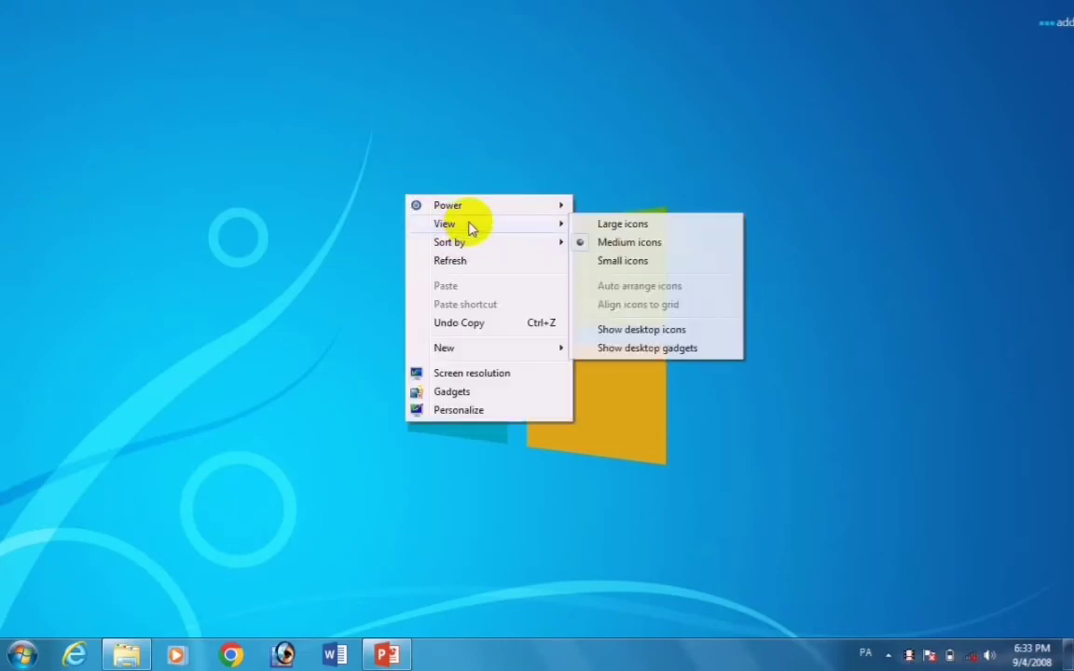
{"action": "left_click", "coordinate": [605, 332]}
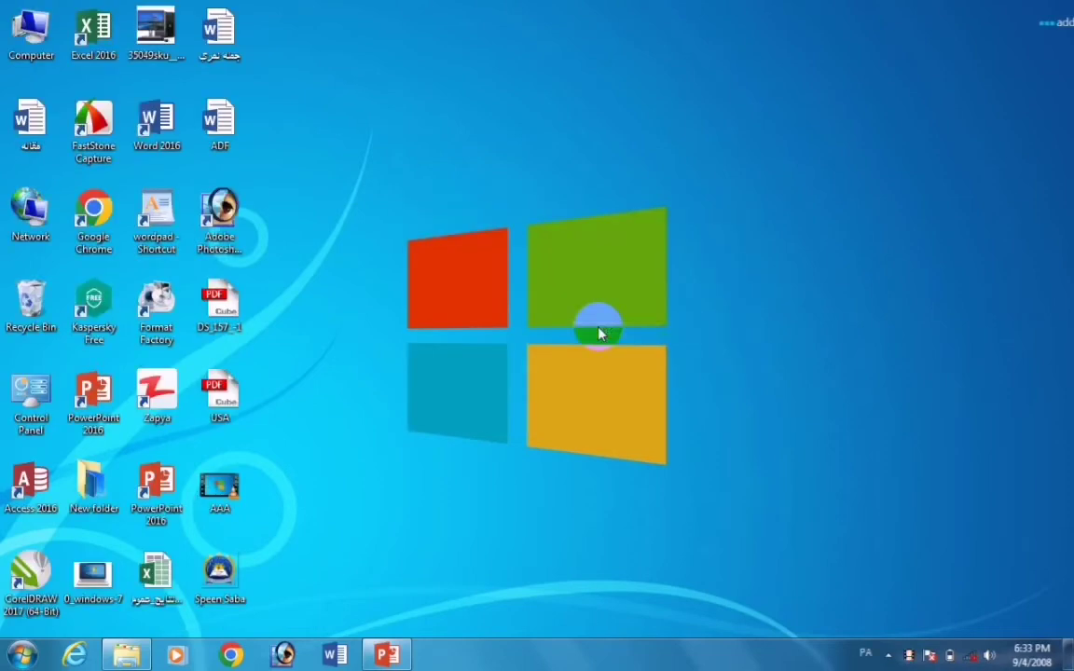
- Refresh the desktop and look through the desktop View options down to Show desktop gadgets
{"action": "right_click", "coordinate": [474, 177]}
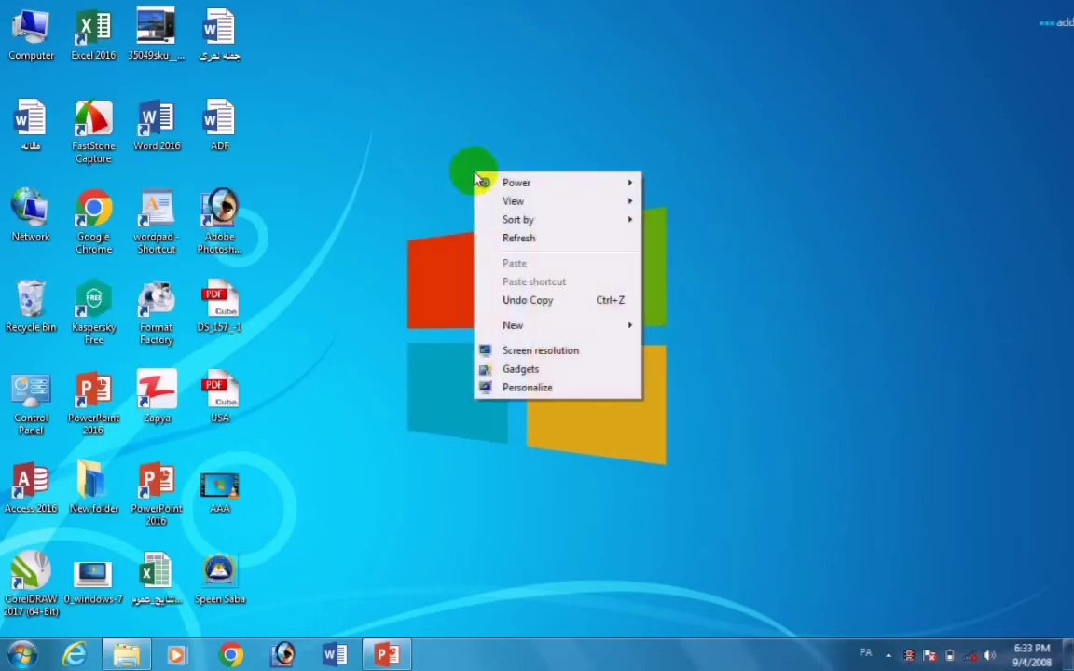
{"action": "left_click", "coordinate": [541, 240]}
{"action": "right_click", "coordinate": [541, 246]}
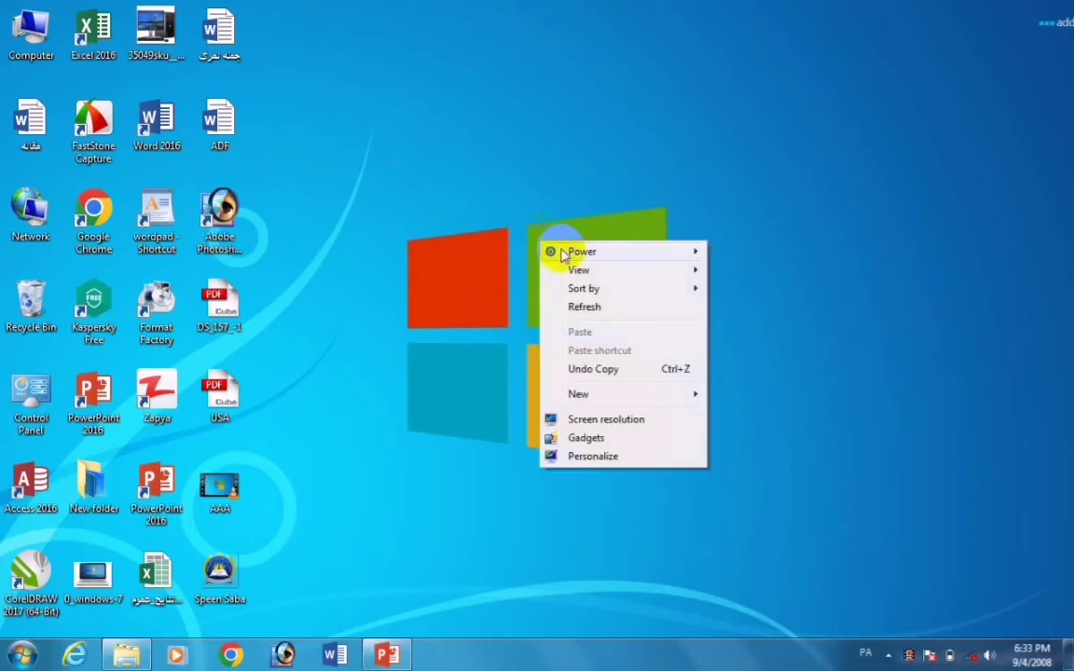
{"action": "mouse_move", "coordinate": [629, 284]}
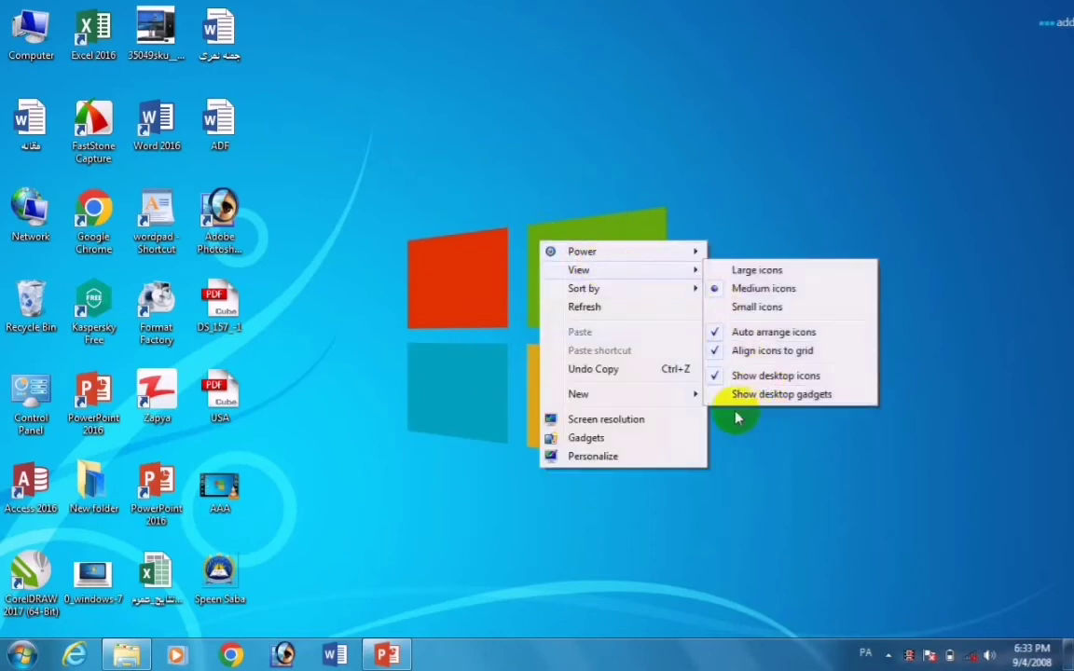
{"action": "left_click", "coordinate": [752, 122]}
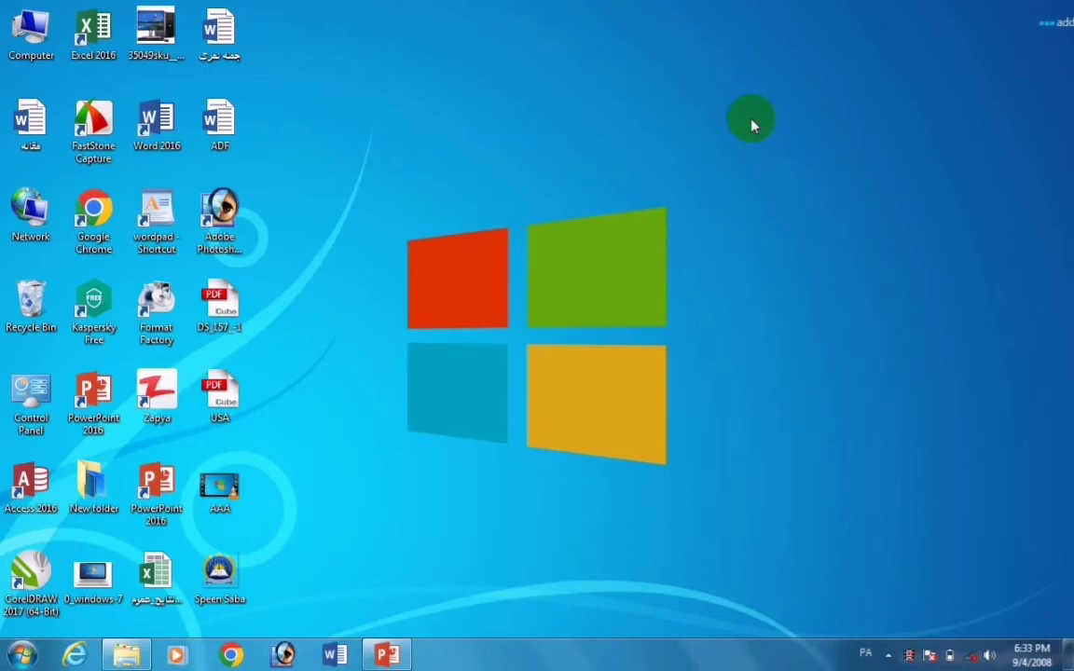
- Open the gadget gallery to bring up the desktop gadgets, move the clock to the desktop's upper-right corner, close the gallery, and place the calendar beside the clock
{"action": "right_click", "coordinate": [752, 124]}
{"action": "left_click", "coordinate": [790, 316]}
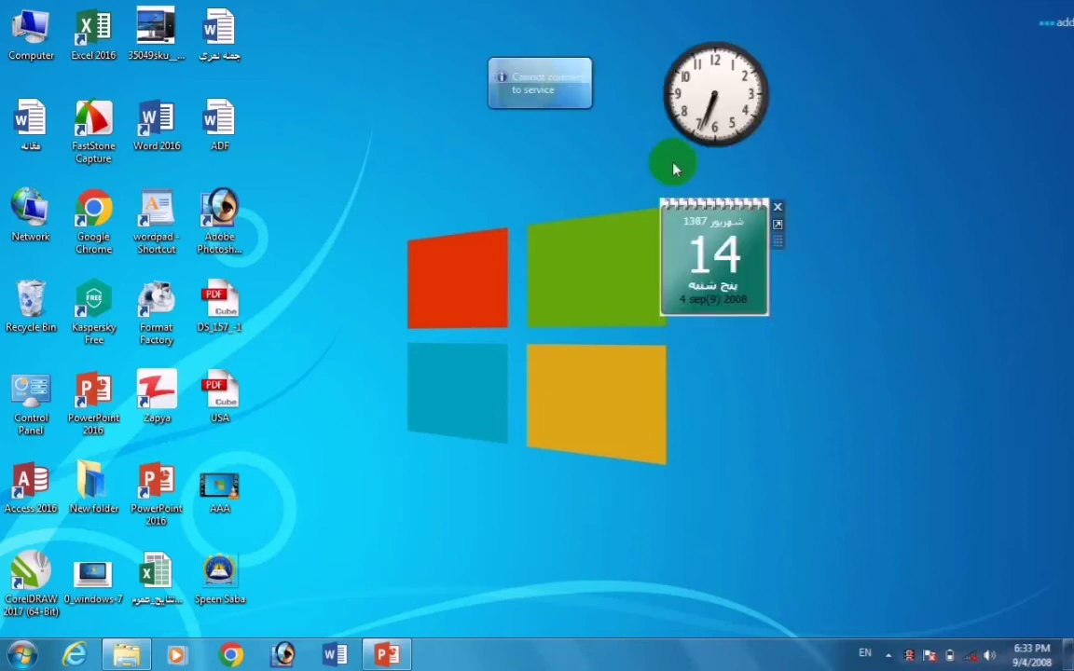
{"action": "left_click_drag", "start_coordinate": [708, 96], "coordinate": [929, 62]}
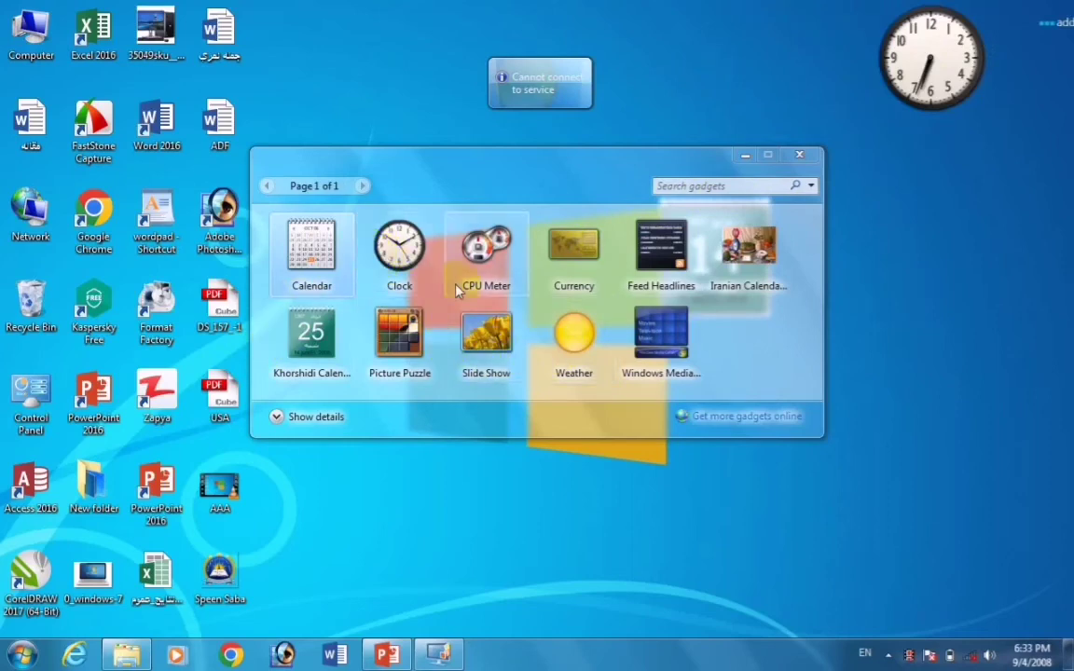
{"action": "left_click", "coordinate": [799, 155]}
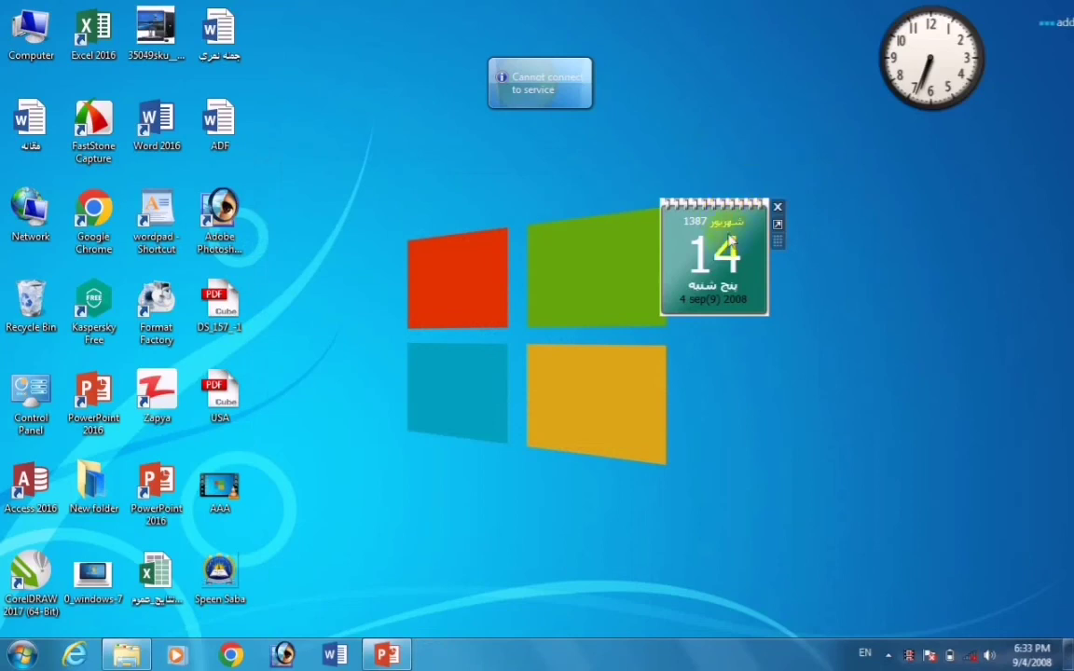
{"action": "left_click_drag", "start_coordinate": [776, 247], "coordinate": [810, 91]}
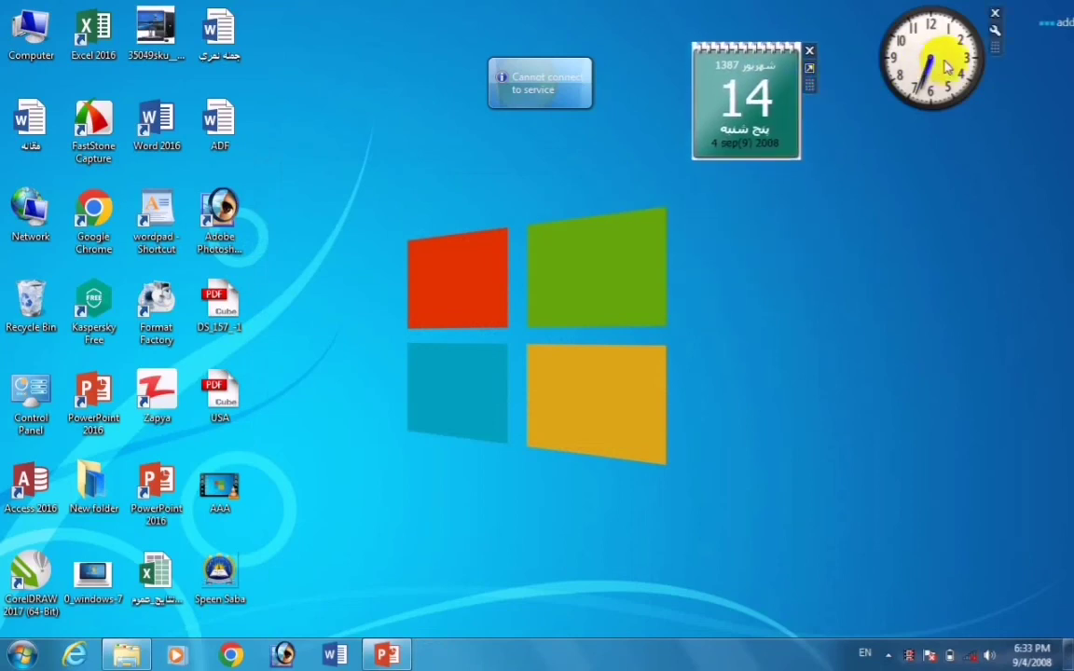
{"action": "mouse_move", "coordinate": [587, 84]}
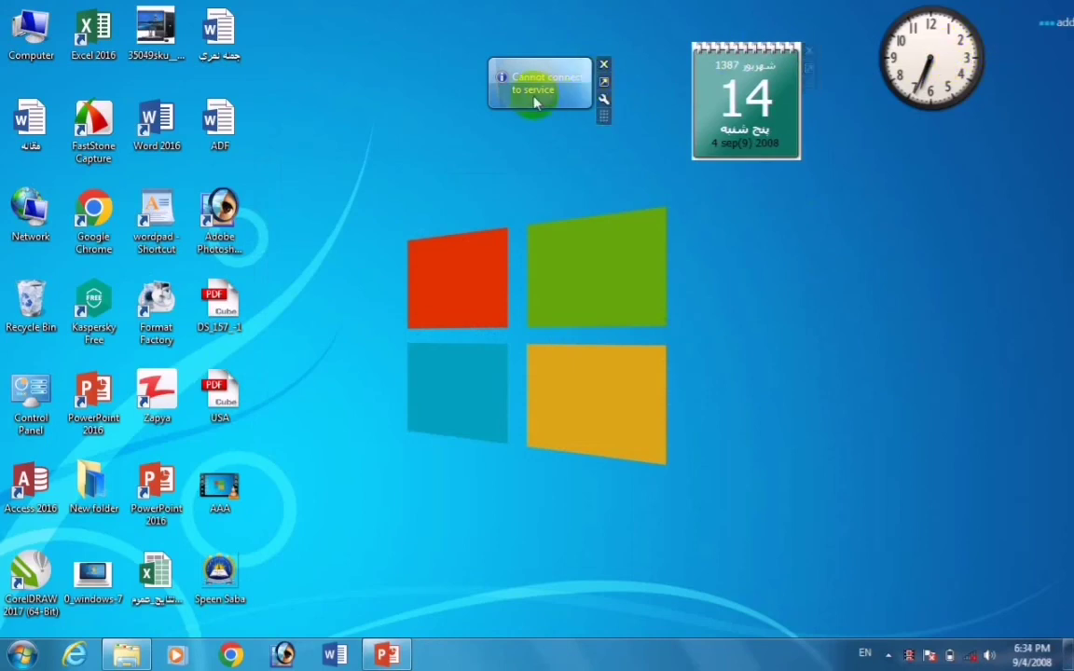
- Hide all gadgets by turning off Show desktop gadgets and recheck that option in the desktop View settings
{"action": "right_click", "coordinate": [570, 172]}
{"action": "mouse_move", "coordinate": [673, 202]}
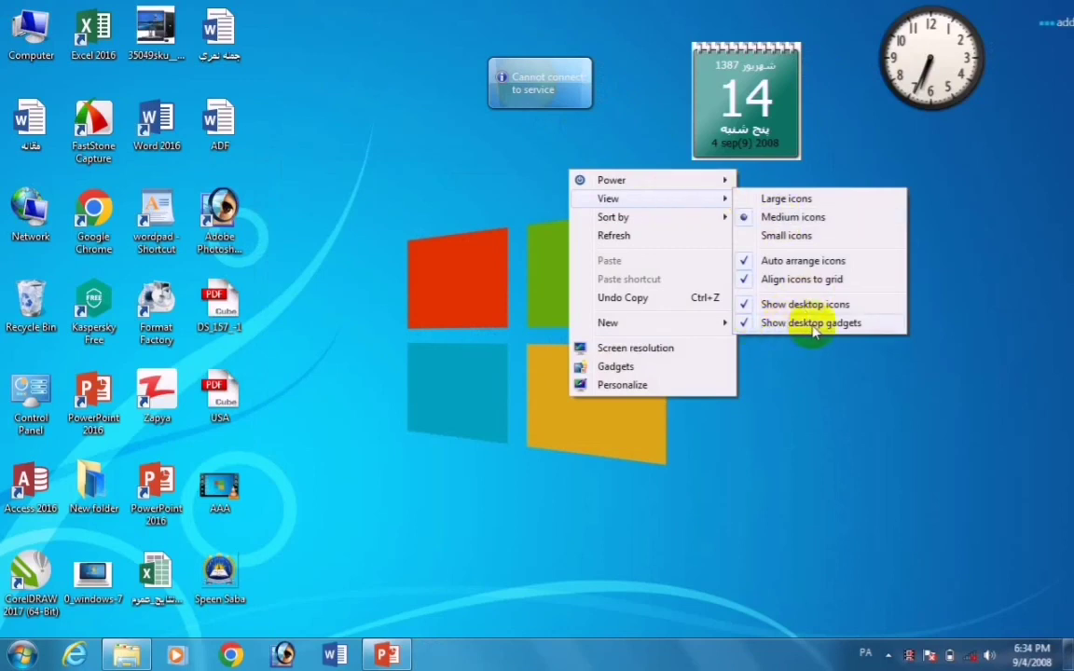
{"action": "left_click", "coordinate": [748, 326]}
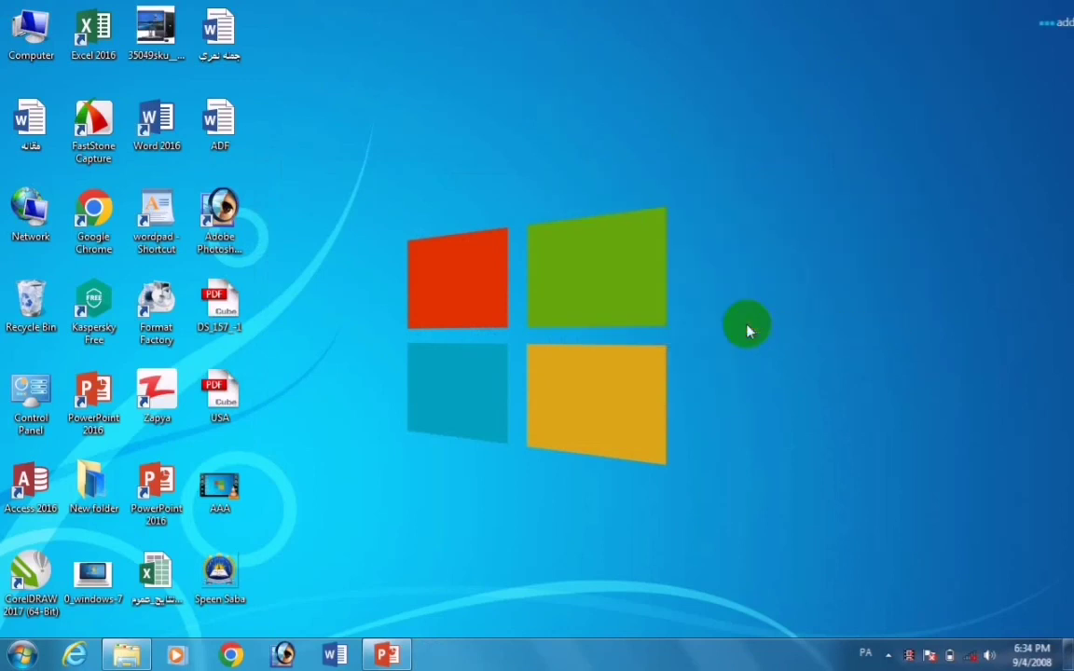
{"action": "right_click", "coordinate": [704, 165]}
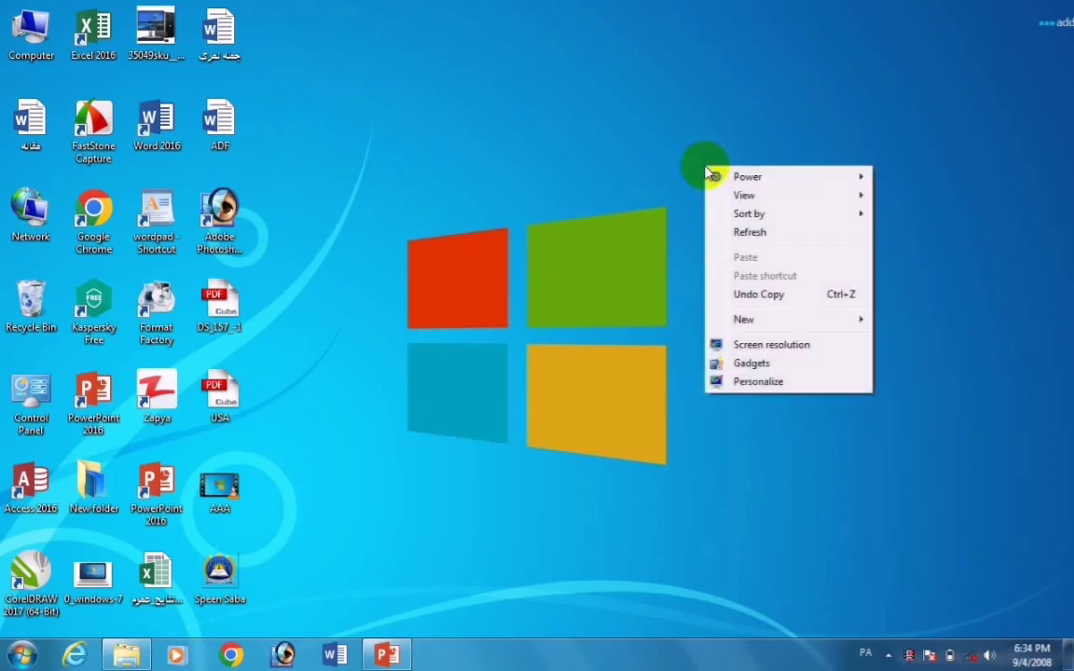
{"action": "mouse_move", "coordinate": [776, 211]}
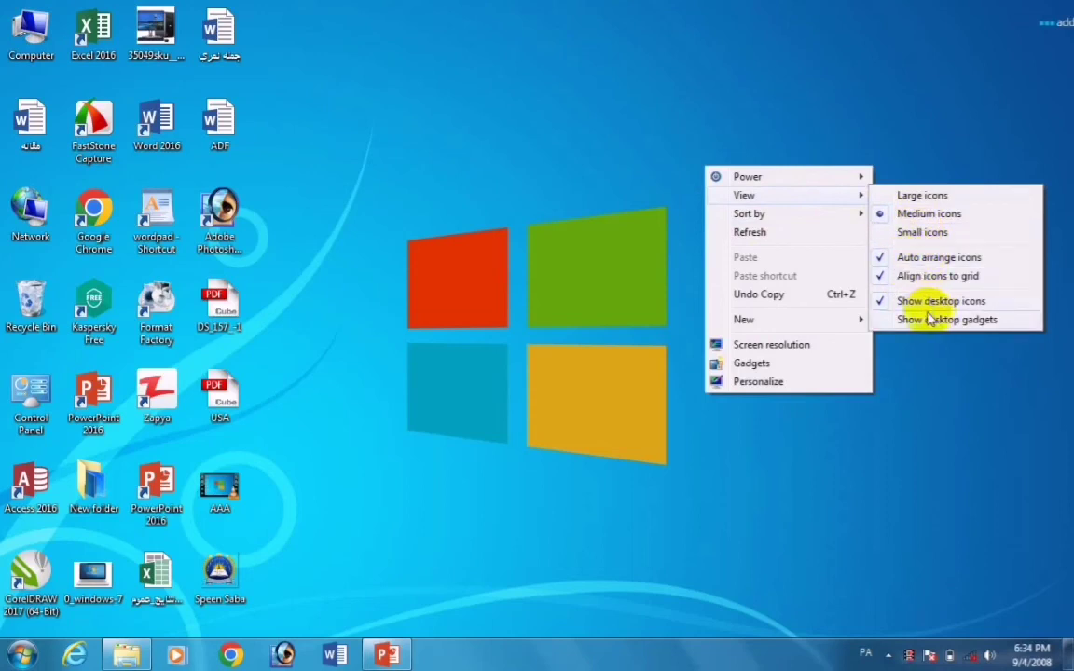
{"action": "left_click", "coordinate": [801, 43]}
- Refresh the desktop several times in a row
{"action": "right_click", "coordinate": [801, 45]}
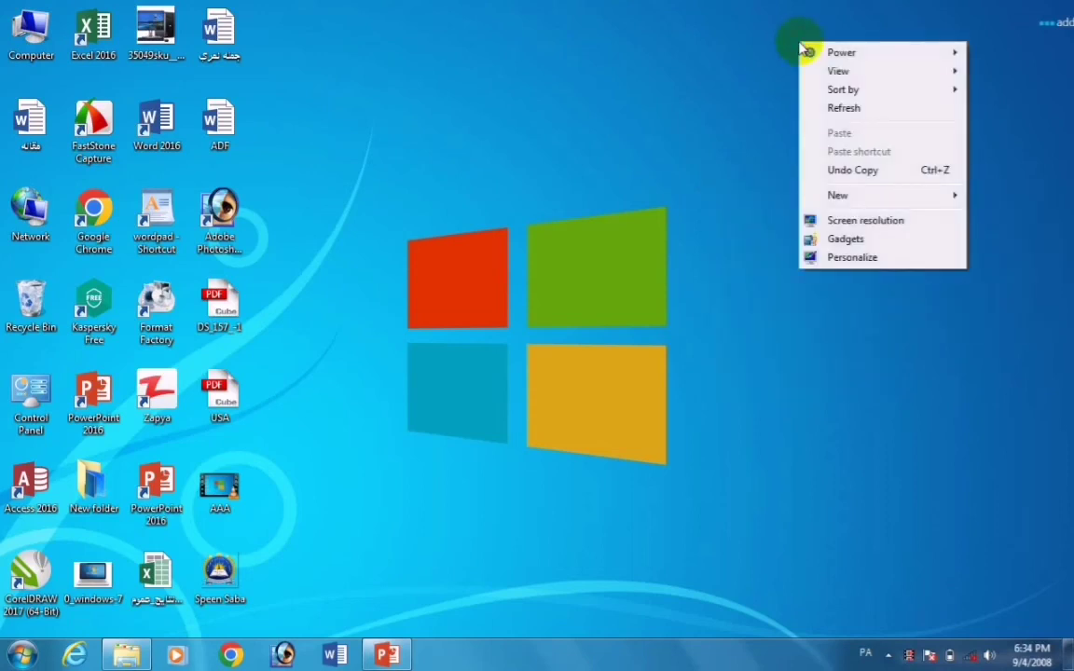
{"action": "left_click", "coordinate": [844, 109]}
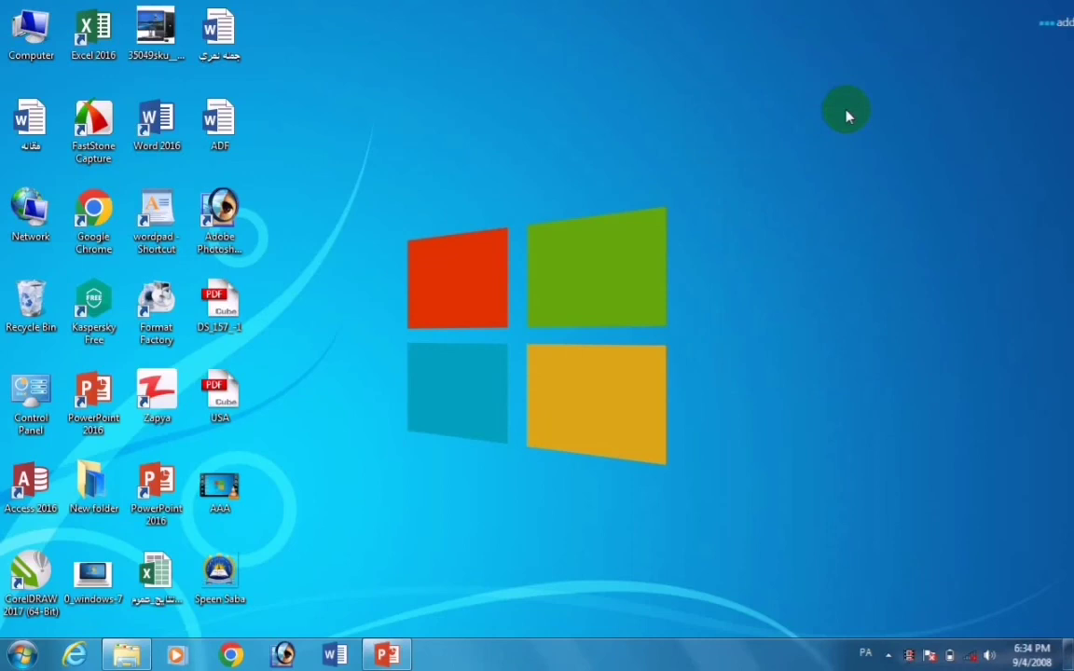
{"action": "right_click", "coordinate": [846, 112]}
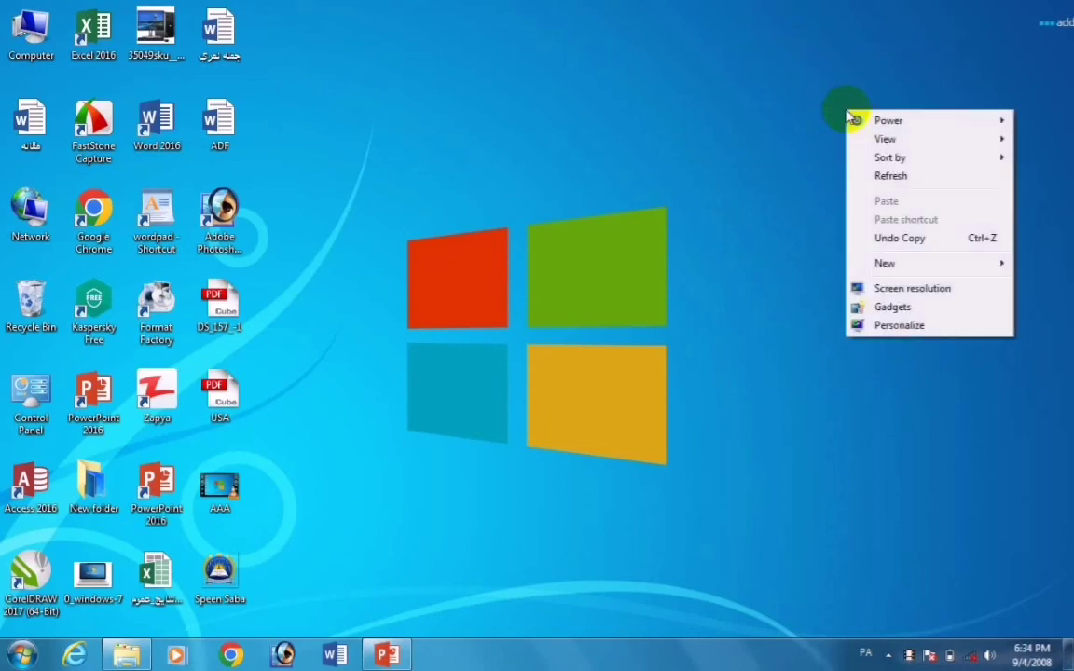
{"action": "left_click", "coordinate": [913, 179]}
{"action": "right_click", "coordinate": [910, 181]}
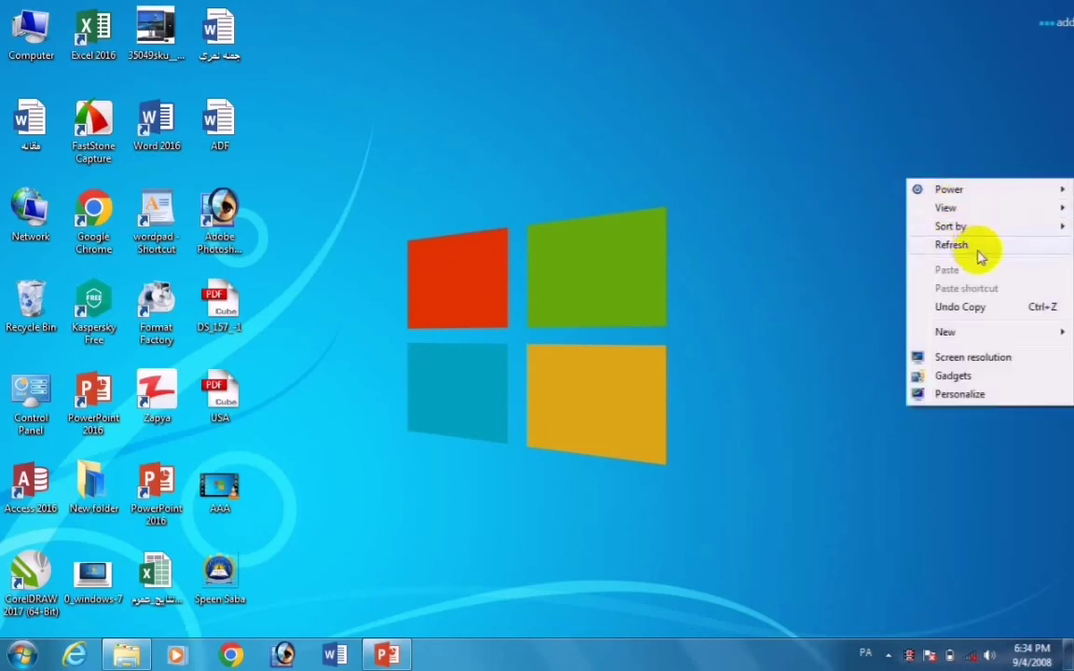